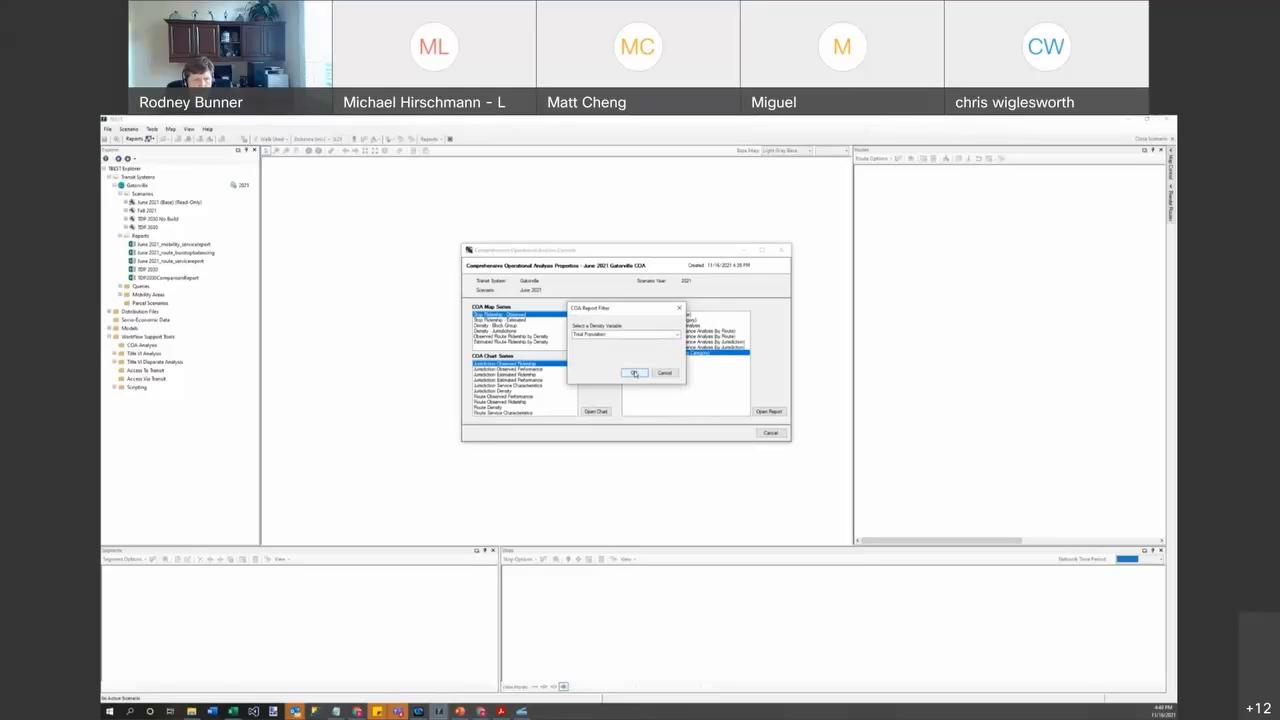
Generate the Jurisdictional Density Analysis (by Category) report for Total Population, review it and close it.
{"action": "left_click", "coordinate": [633, 373]}
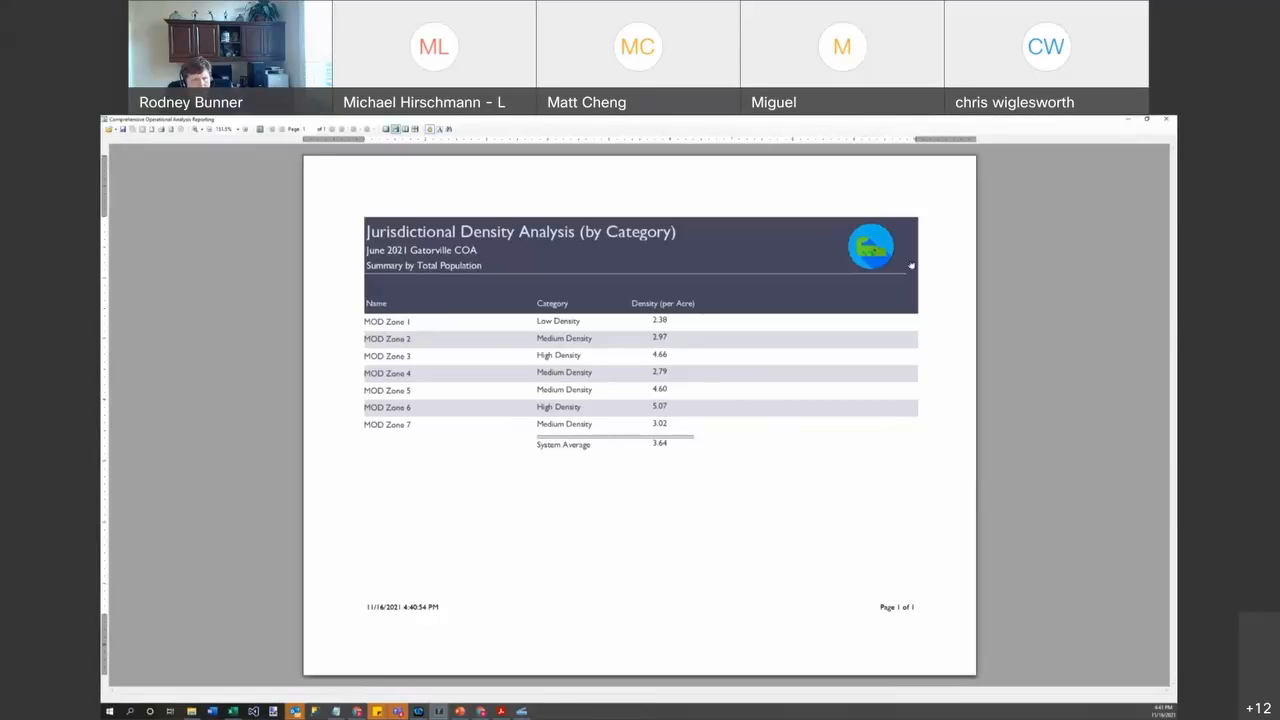
{"action": "left_click", "coordinate": [1172, 119]}
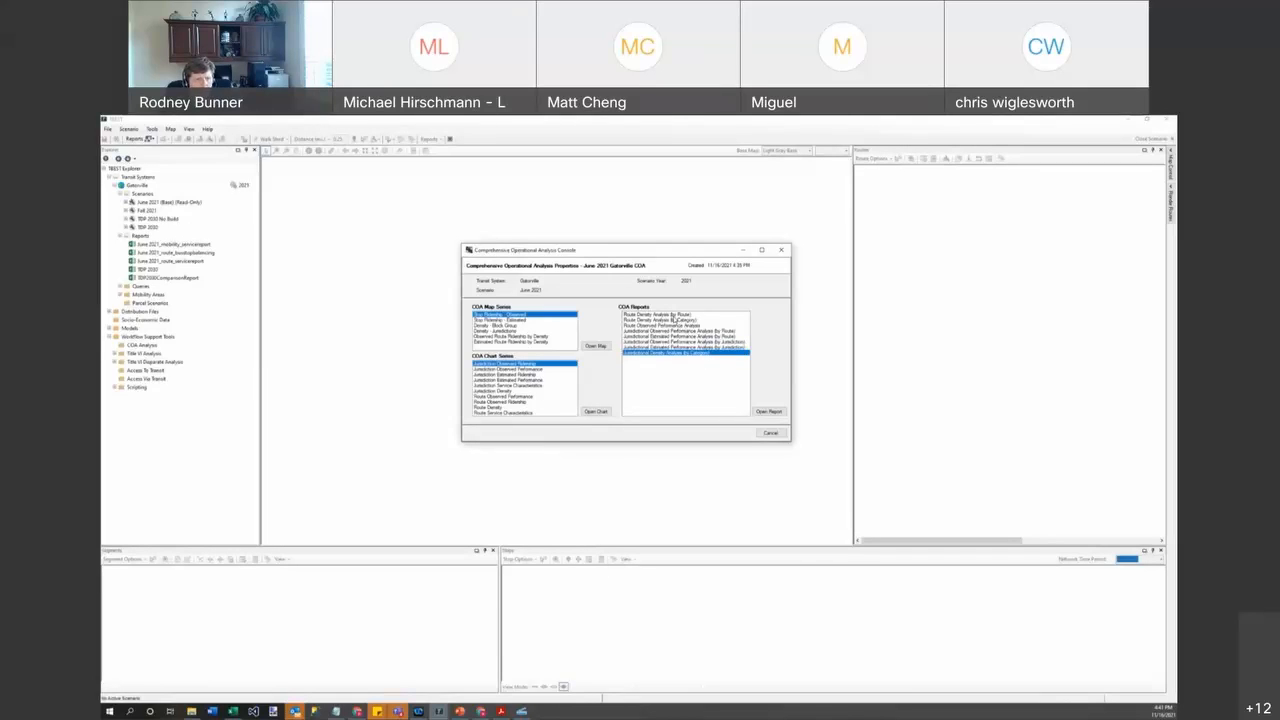
Generate the Route Density Analysis (by Route) report with Total Employment and Revenue Service Miles, view it full screen and close it.
{"action": "left_click", "coordinate": [674, 319]}
{"action": "left_click", "coordinate": [768, 411]}
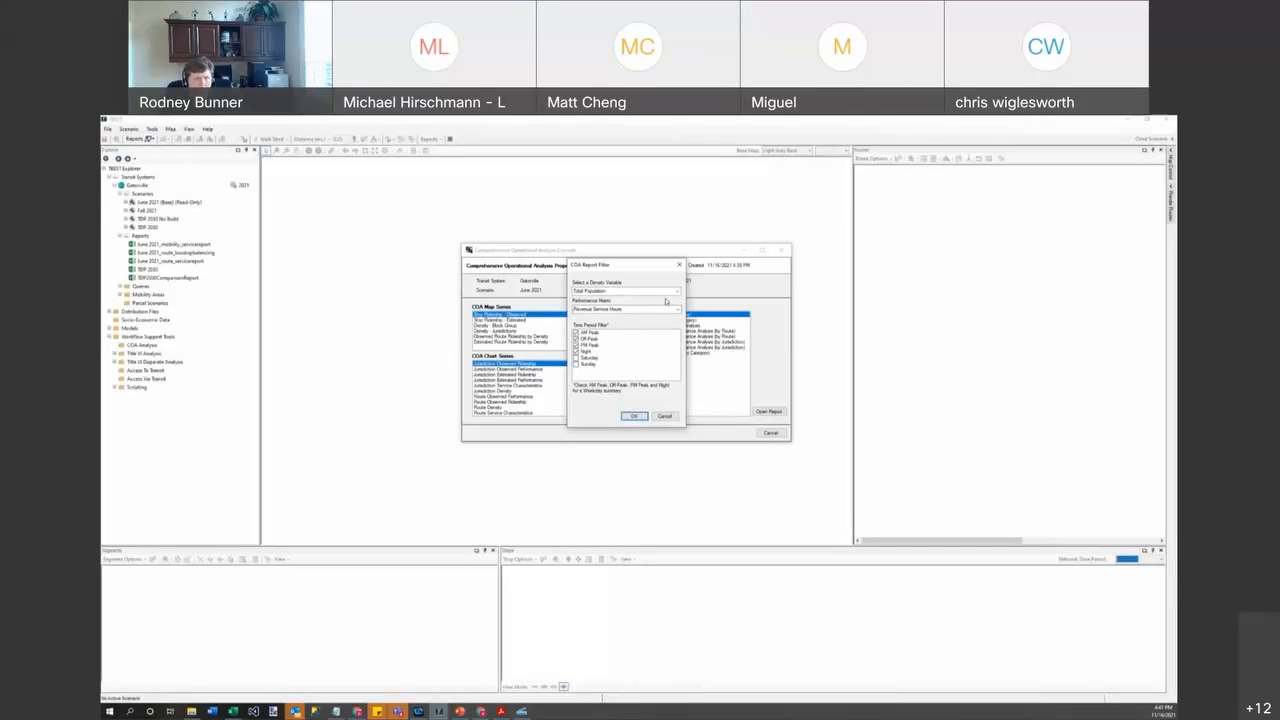
{"action": "left_click", "coordinate": [676, 291]}
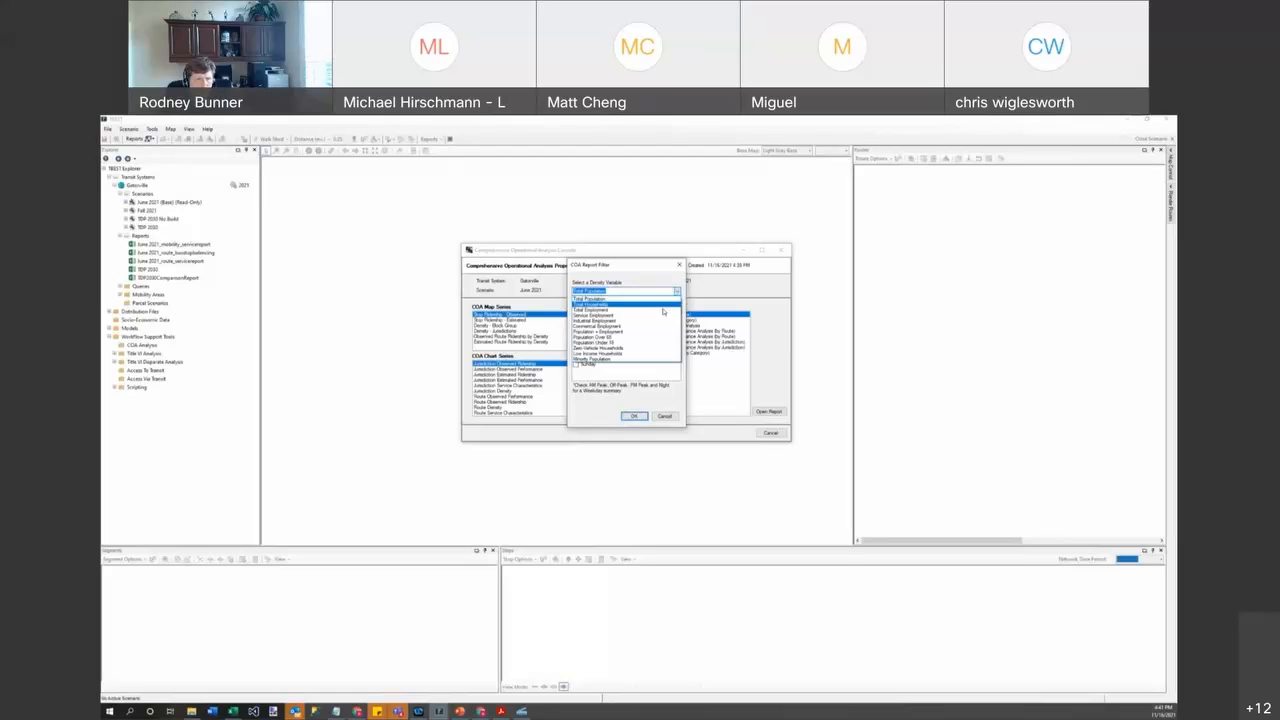
{"action": "left_click", "coordinate": [659, 308]}
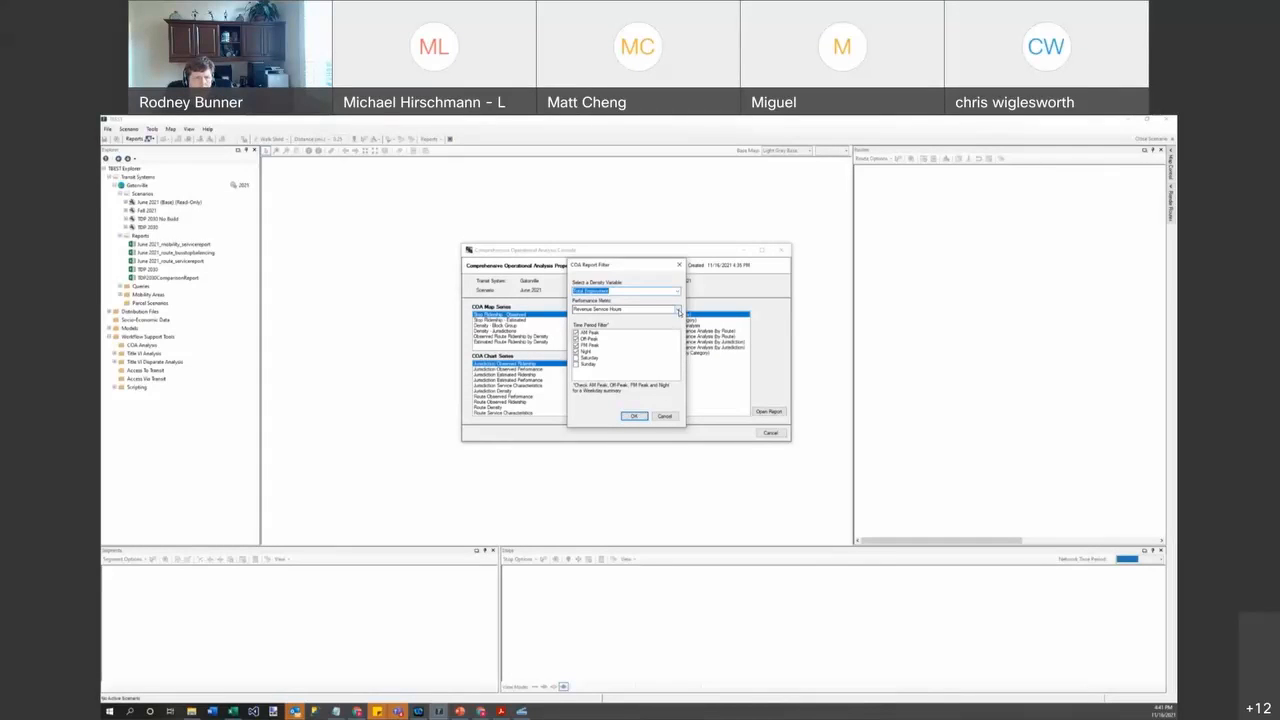
{"action": "left_click", "coordinate": [679, 311]}
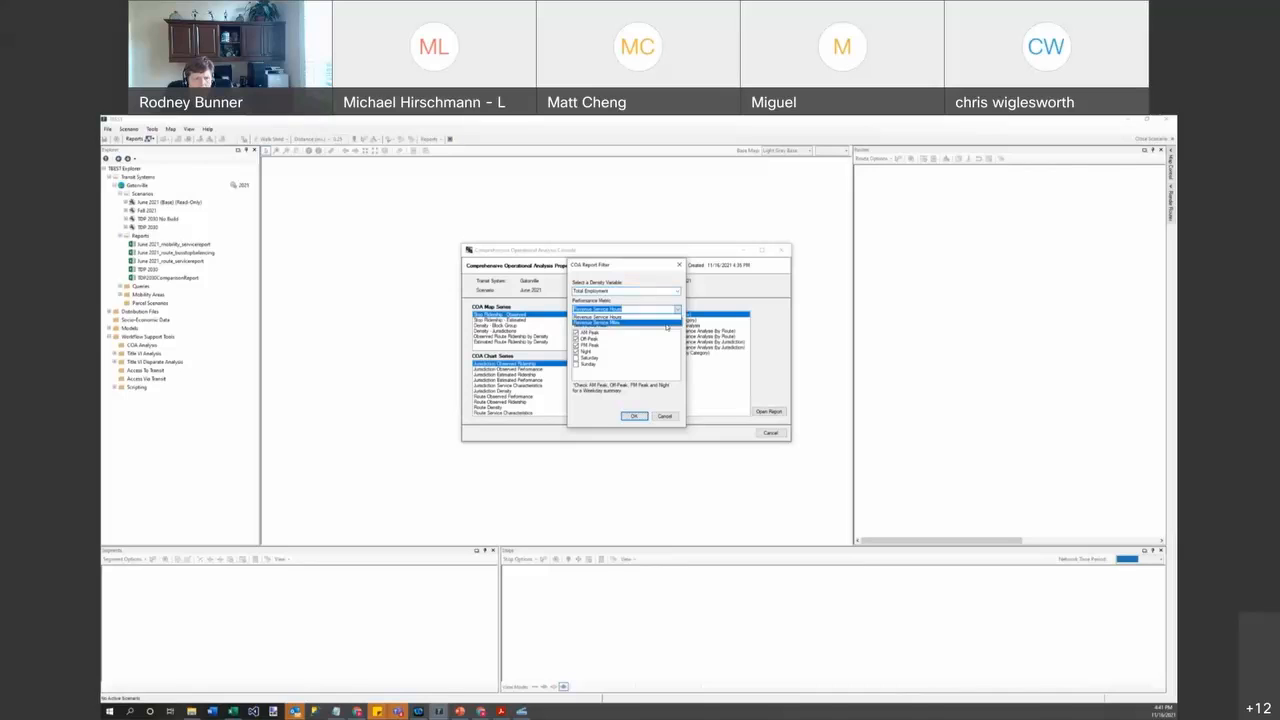
{"action": "left_click", "coordinate": [666, 322]}
{"action": "left_click", "coordinate": [633, 416]}
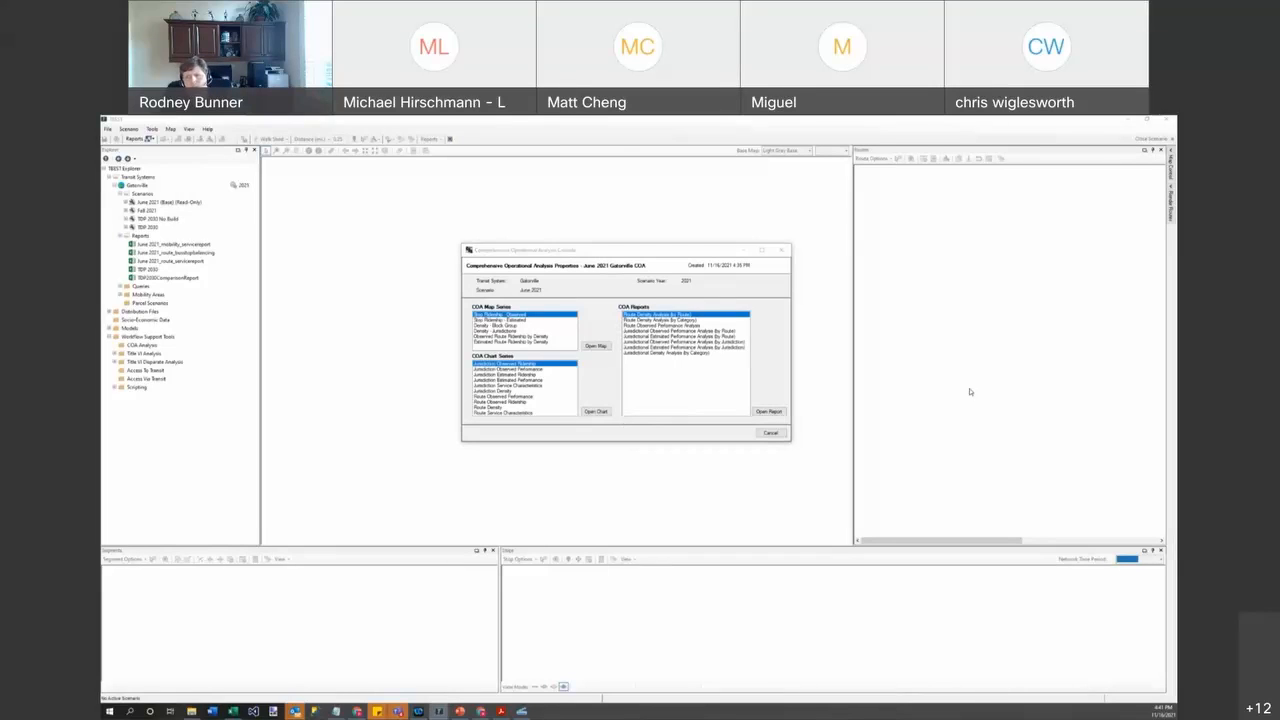
{"action": "left_click_drag", "start_coordinate": [611, 256], "coordinate": [504, 252]}
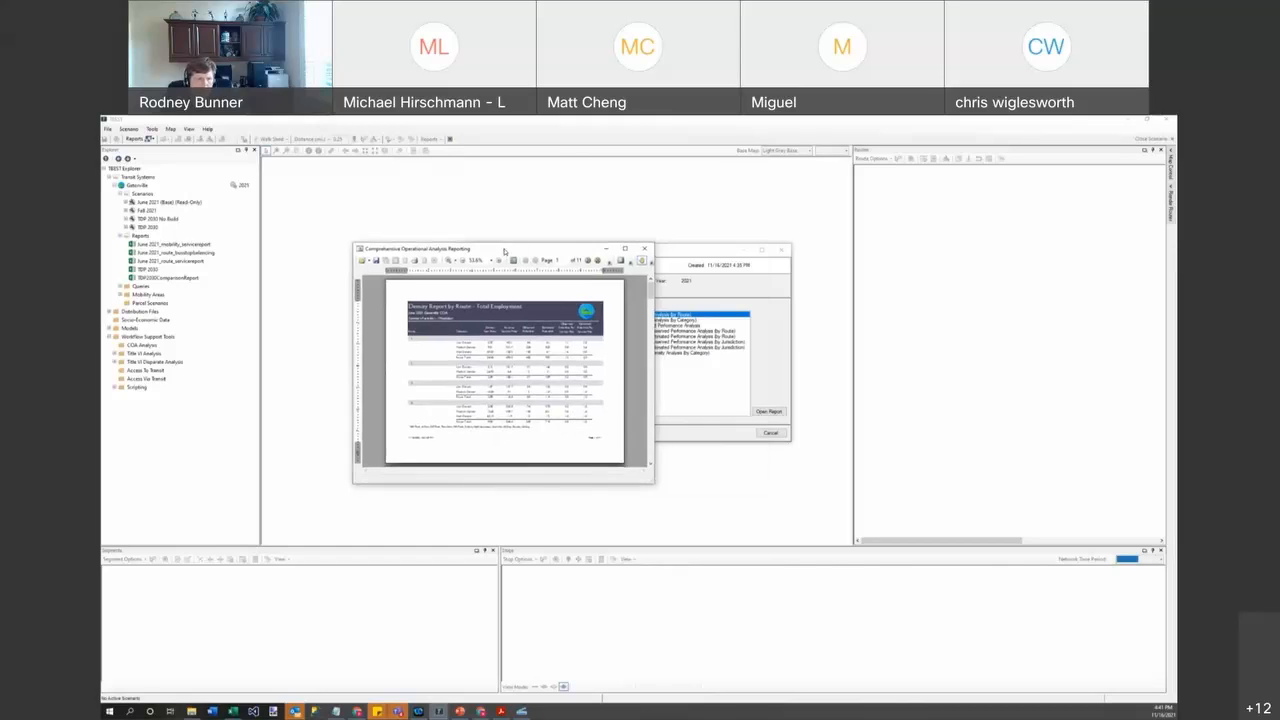
{"action": "double_click", "coordinate": [504, 252]}
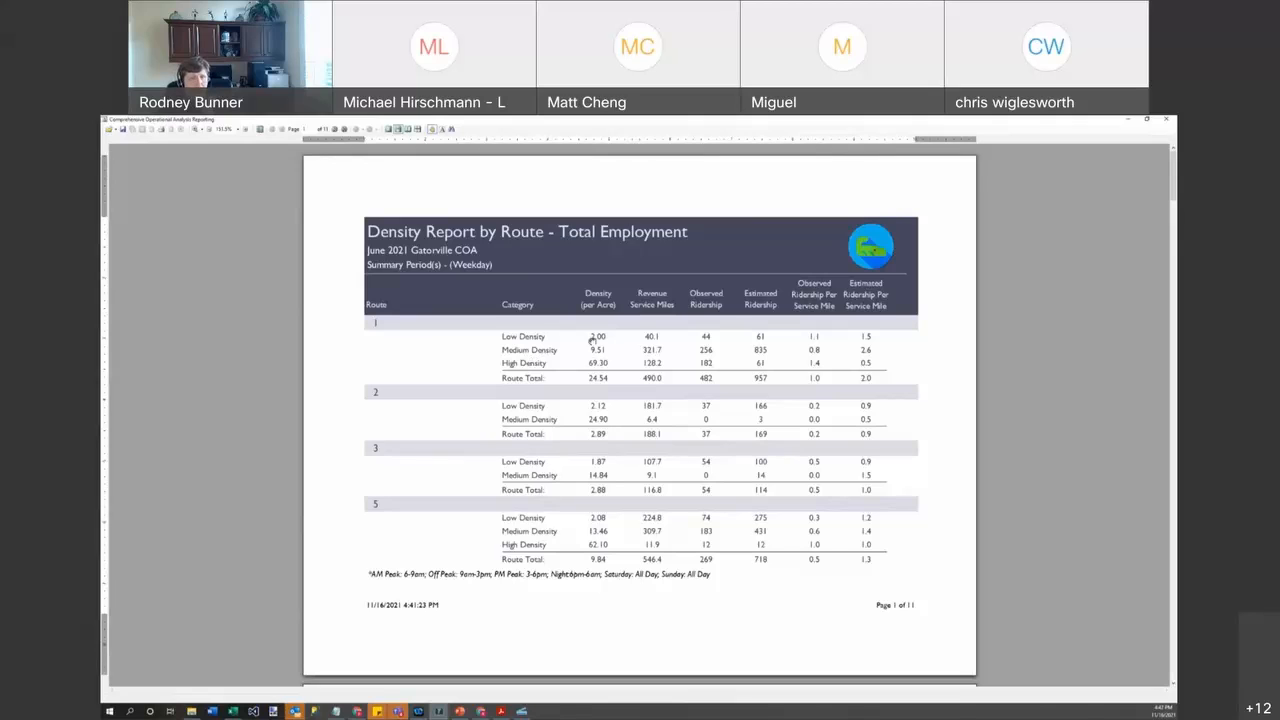
{"action": "left_click", "coordinate": [1164, 120]}
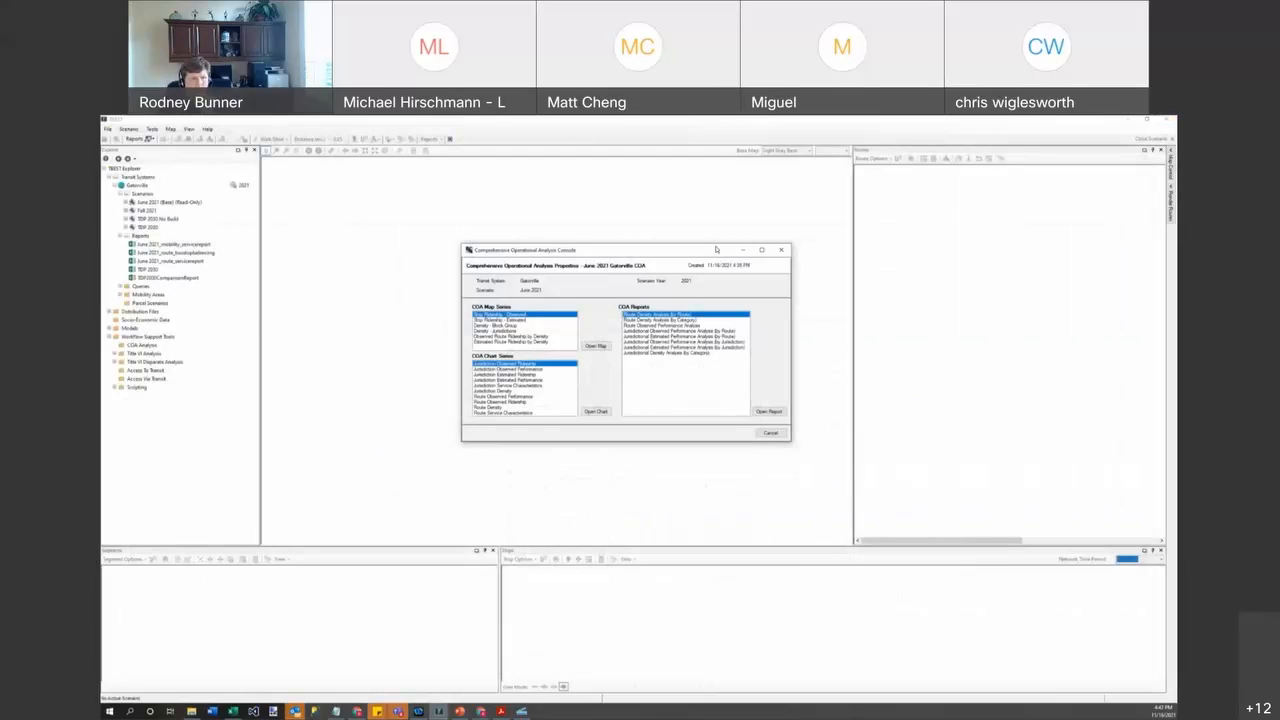
Open the Jurisdiction Observed Ridership chart for the weekday time periods, review it and close it.
{"action": "left_click", "coordinate": [537, 369]}
{"action": "left_click", "coordinate": [536, 363]}
{"action": "left_click", "coordinate": [596, 411]}
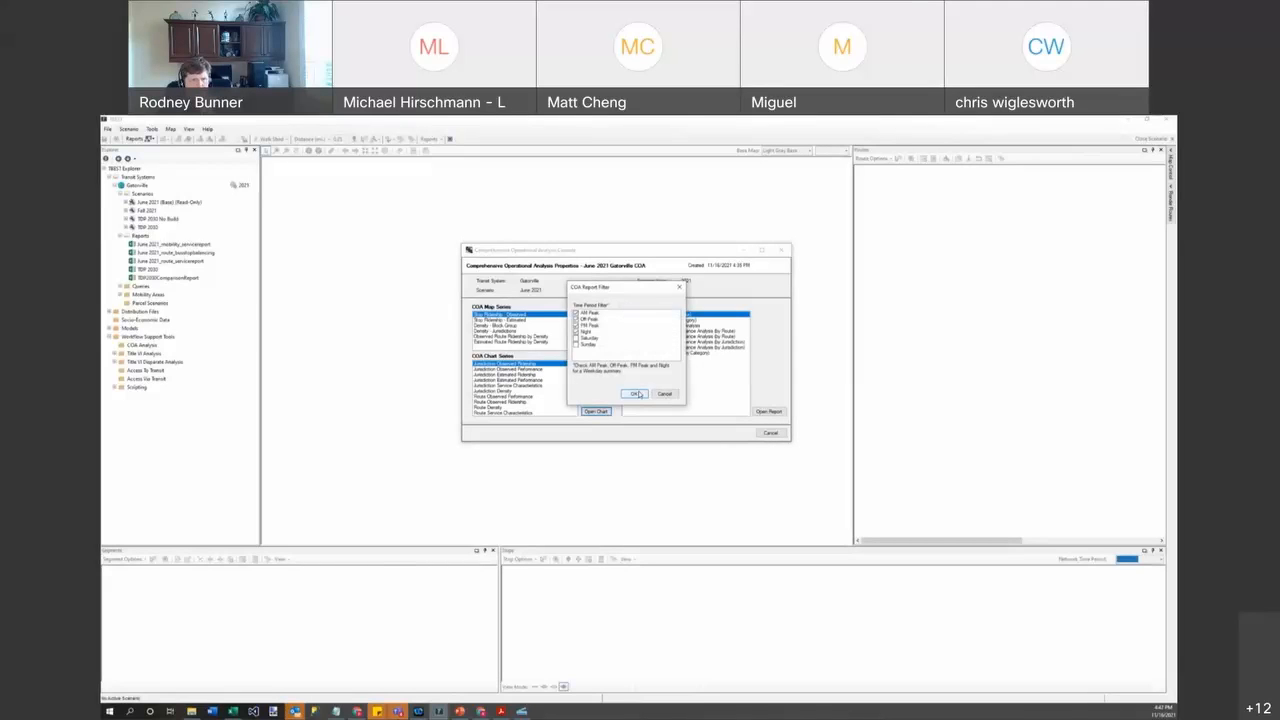
{"action": "left_click", "coordinate": [633, 393]}
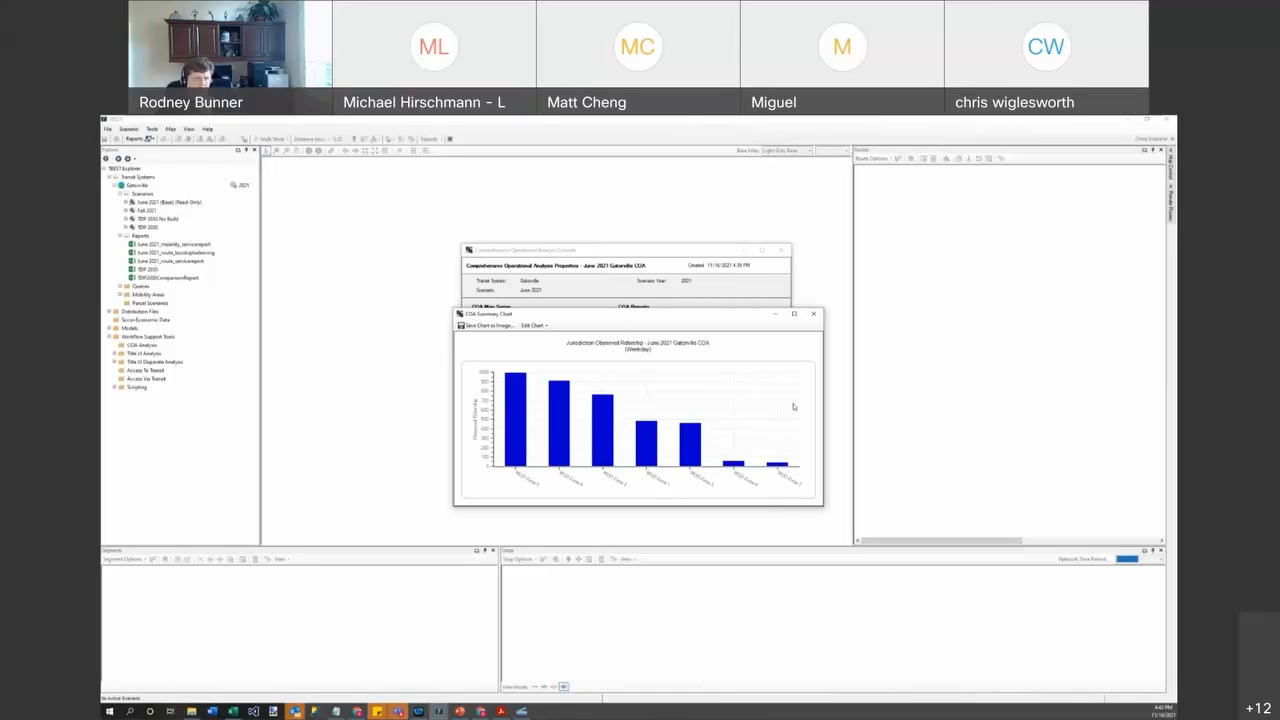
{"action": "left_click", "coordinate": [813, 314]}
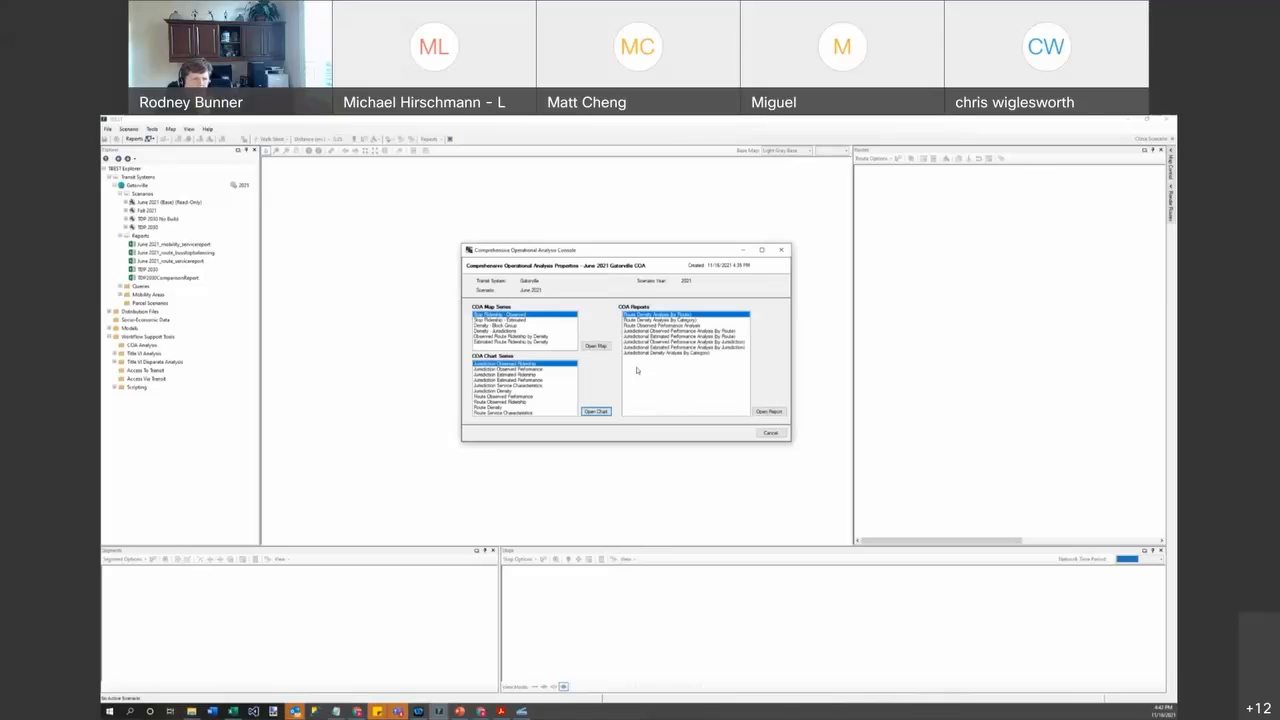
Close the analysis console, reopen the saved June 2021 Gatorville COA from the COA Analysis tools, and close it again.
{"action": "left_click", "coordinate": [770, 433]}
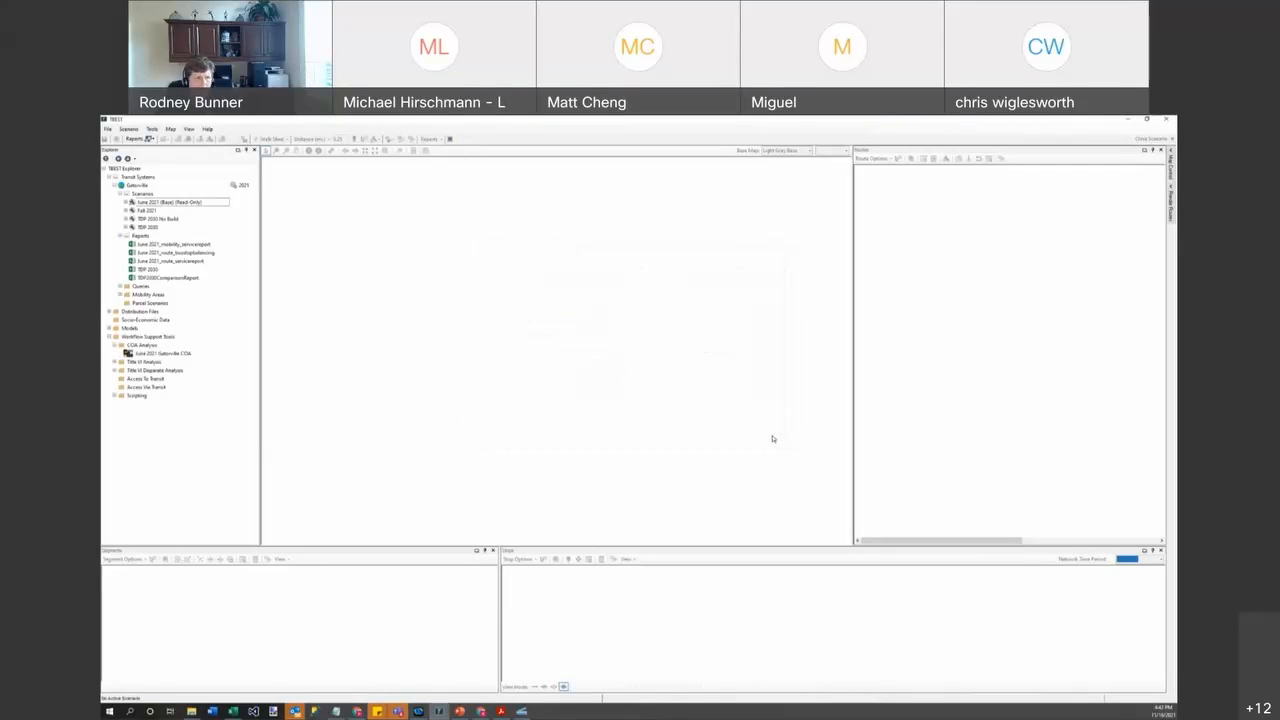
{"action": "left_click", "coordinate": [155, 353]}
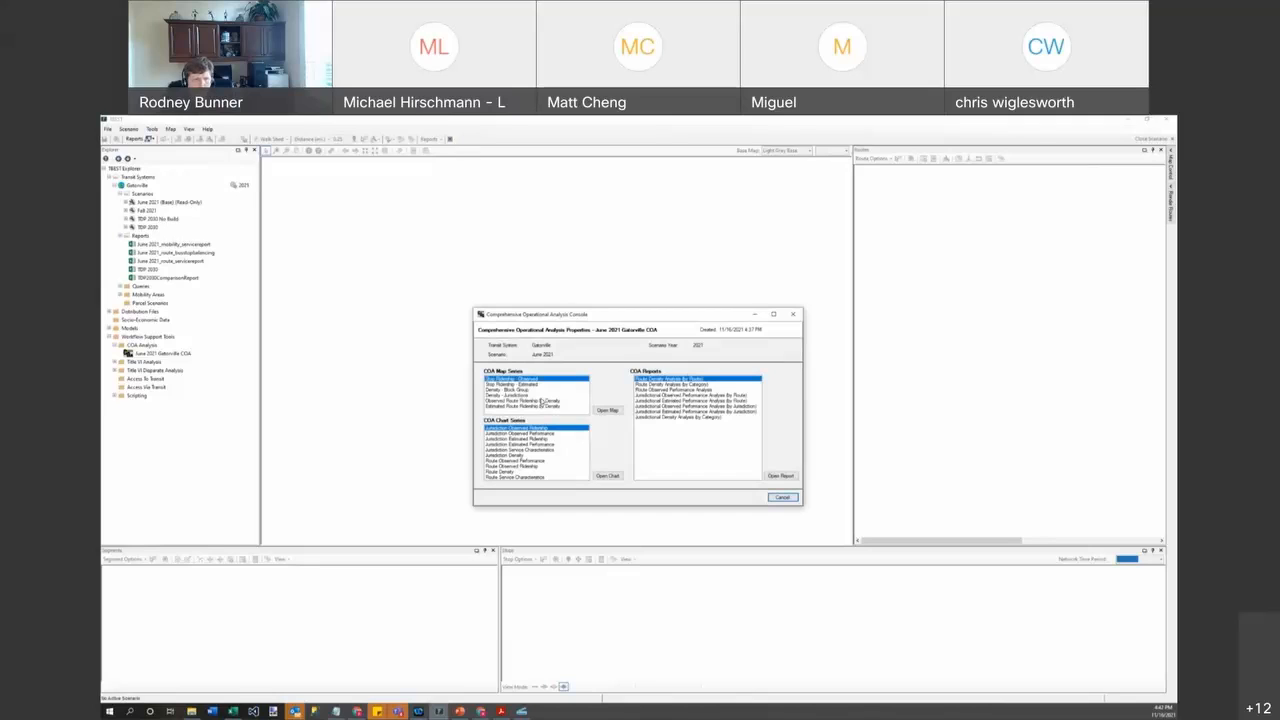
{"action": "left_click", "coordinate": [791, 316]}
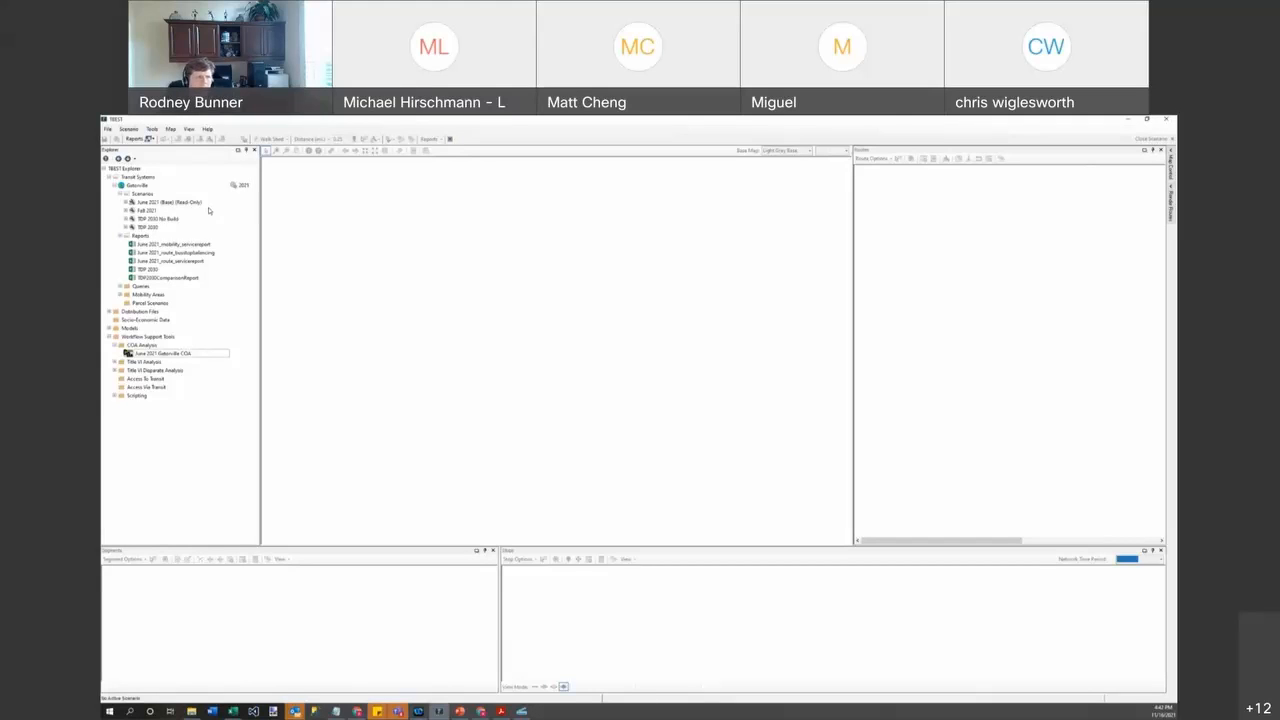
Open the TDP 2030 scenario and highlight the Tower/UF route on the map, expanding its eastbound and westbound patterns.
{"action": "left_click", "coordinate": [155, 229]}
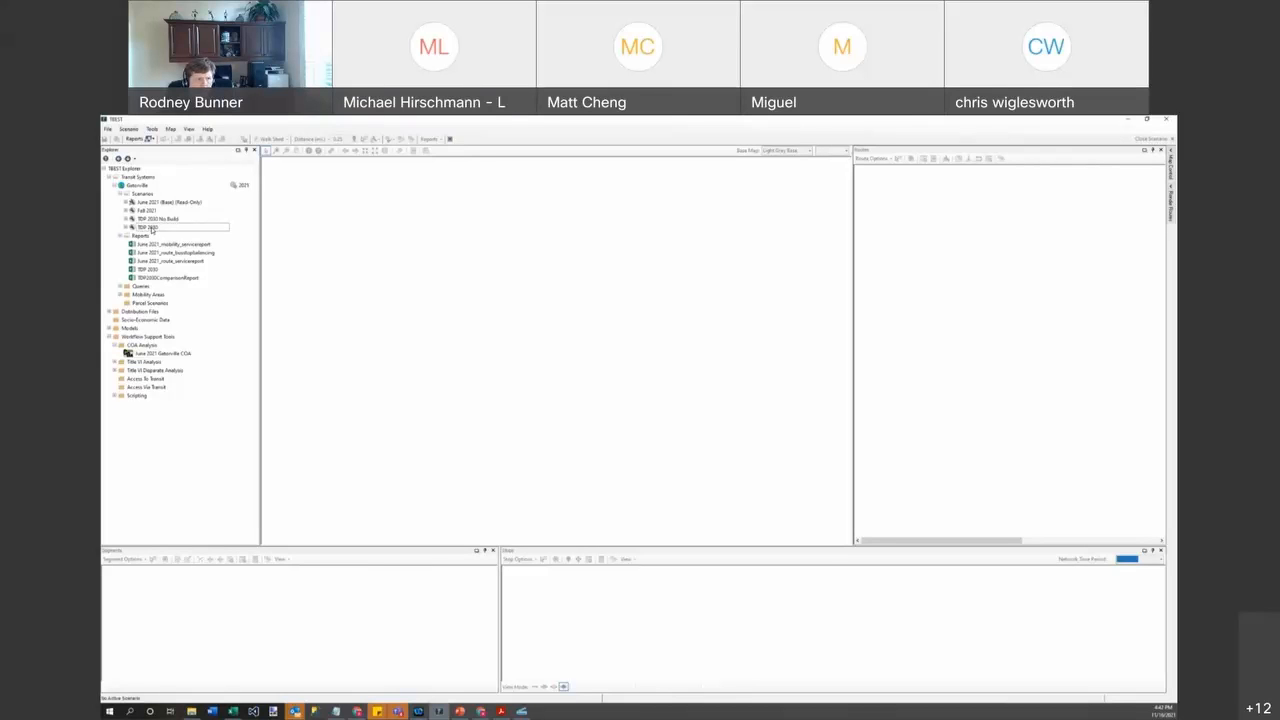
{"action": "double_click", "coordinate": [152, 229]}
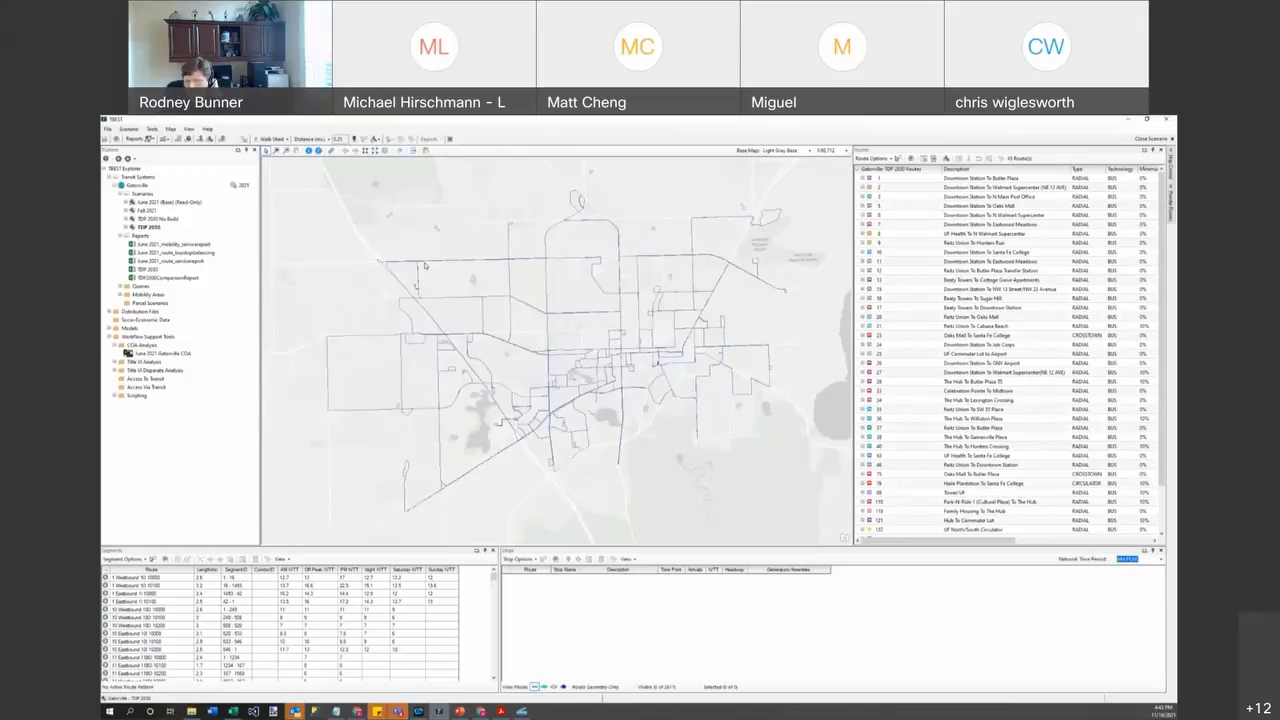
{"action": "scroll", "coordinate": [885, 340], "scroll_direction": "down", "scroll_amount": 2}
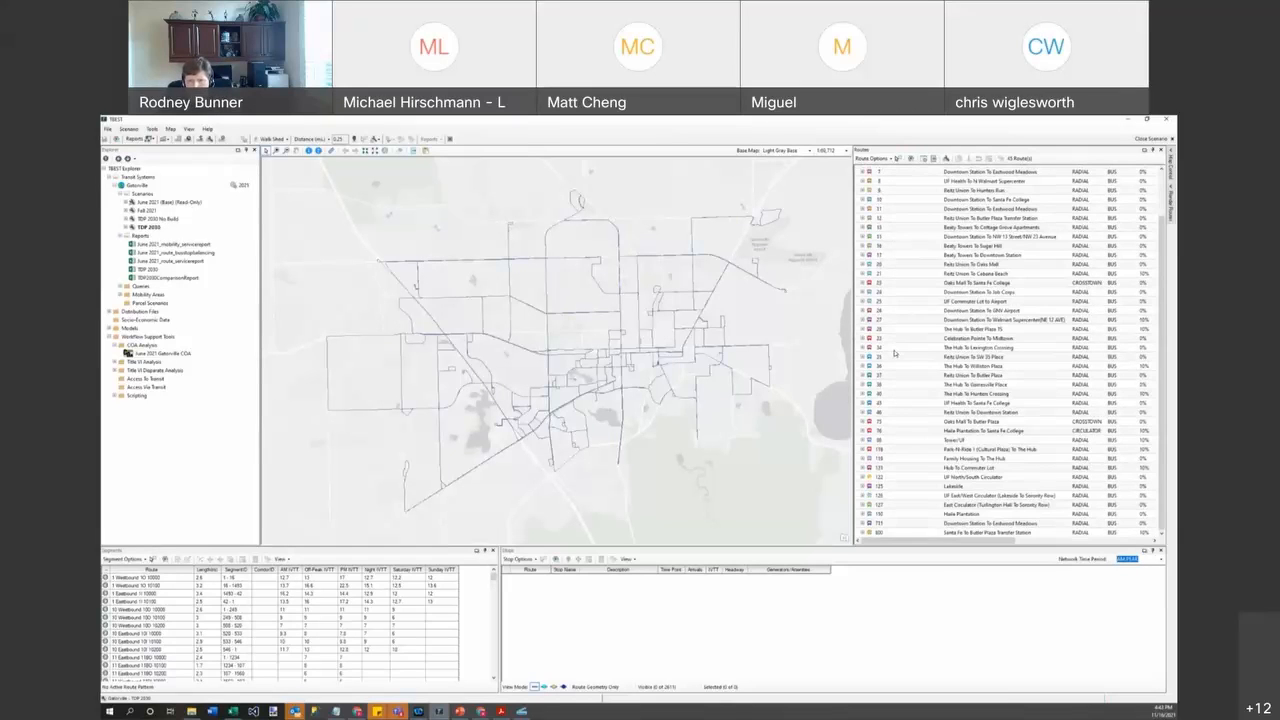
{"action": "left_click", "coordinate": [953, 439]}
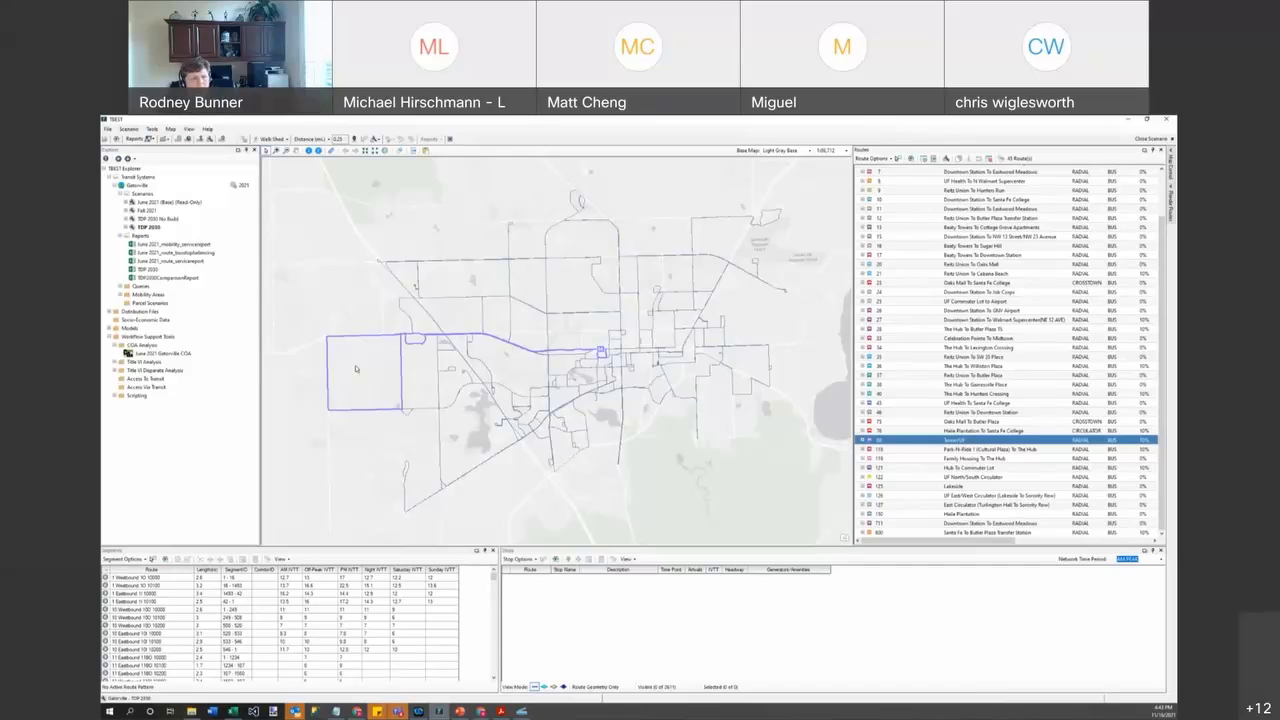
{"action": "left_click", "coordinate": [862, 440]}
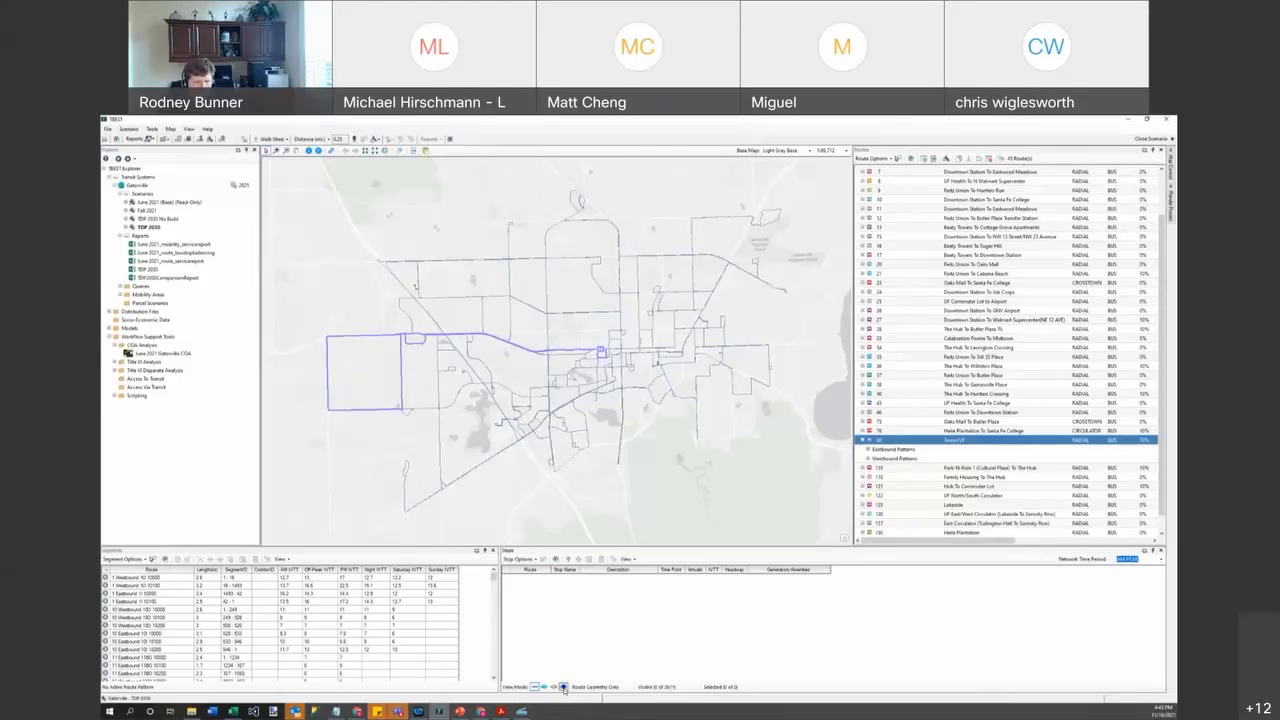
Display all stops, zoom the map in on the western part of the Tower/UF route, and list only two selected westbound stops.
{"action": "left_click", "coordinate": [563, 687]}
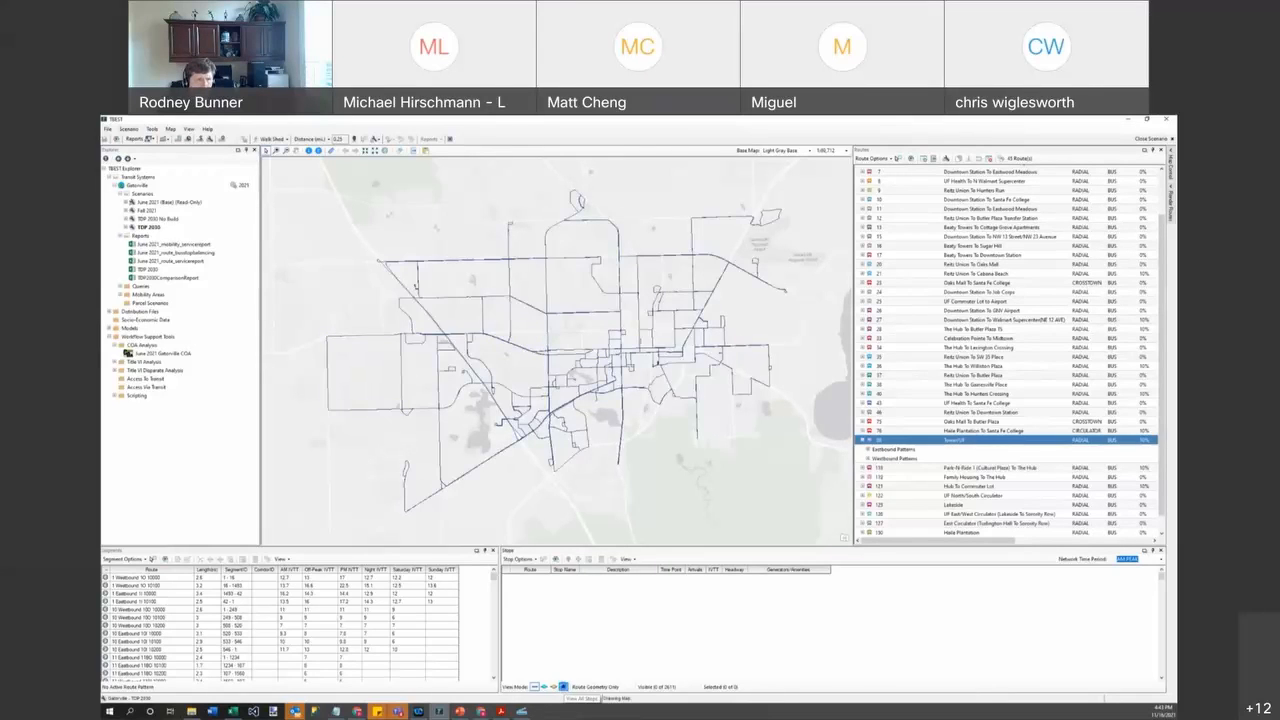
{"action": "left_click", "coordinate": [276, 151]}
{"action": "left_click", "coordinate": [416, 364]}
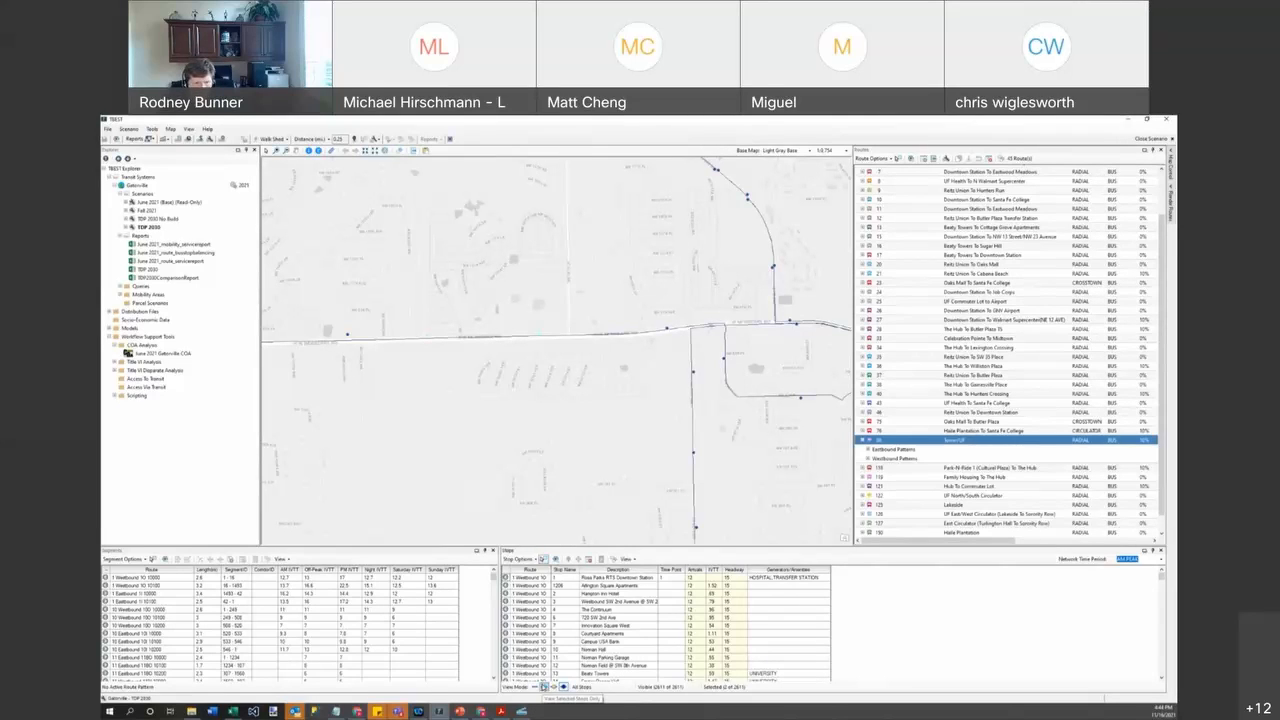
{"action": "left_click", "coordinate": [543, 687]}
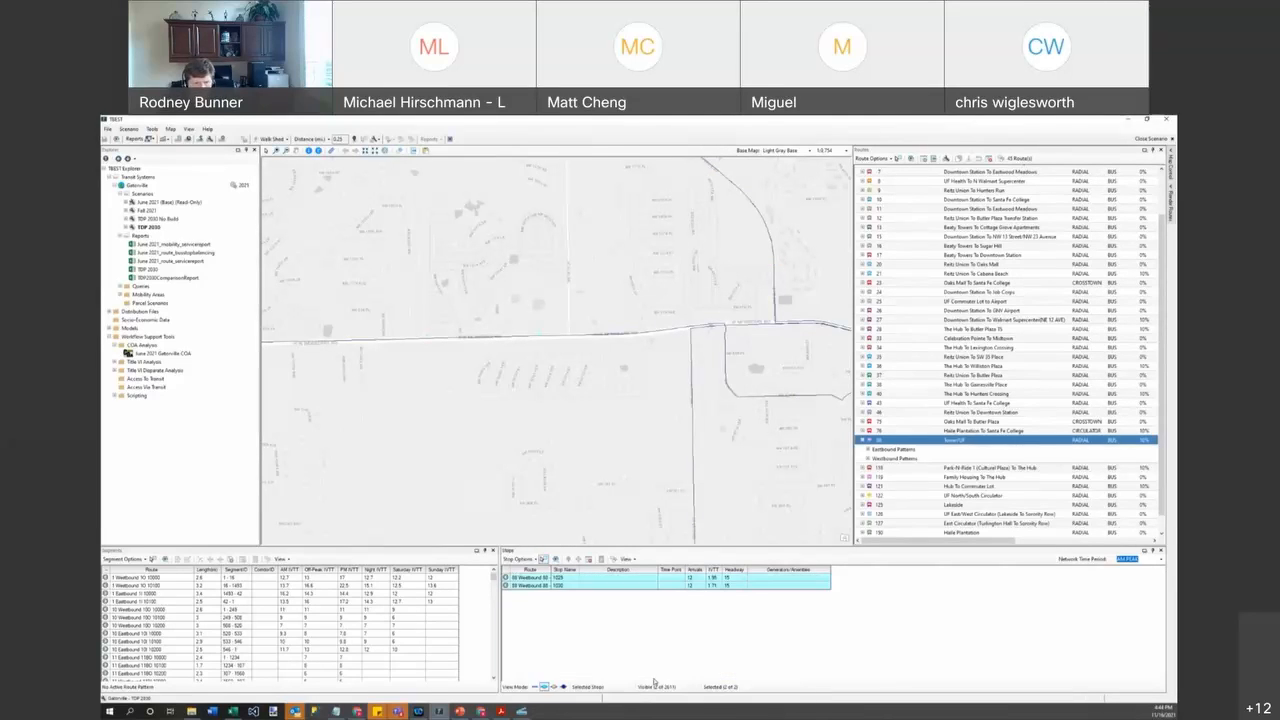
Show the socio-economic data columns for the selected stops and widen the stops table.
{"action": "left_click", "coordinate": [631, 559]}
{"action": "left_click", "coordinate": [660, 578]}
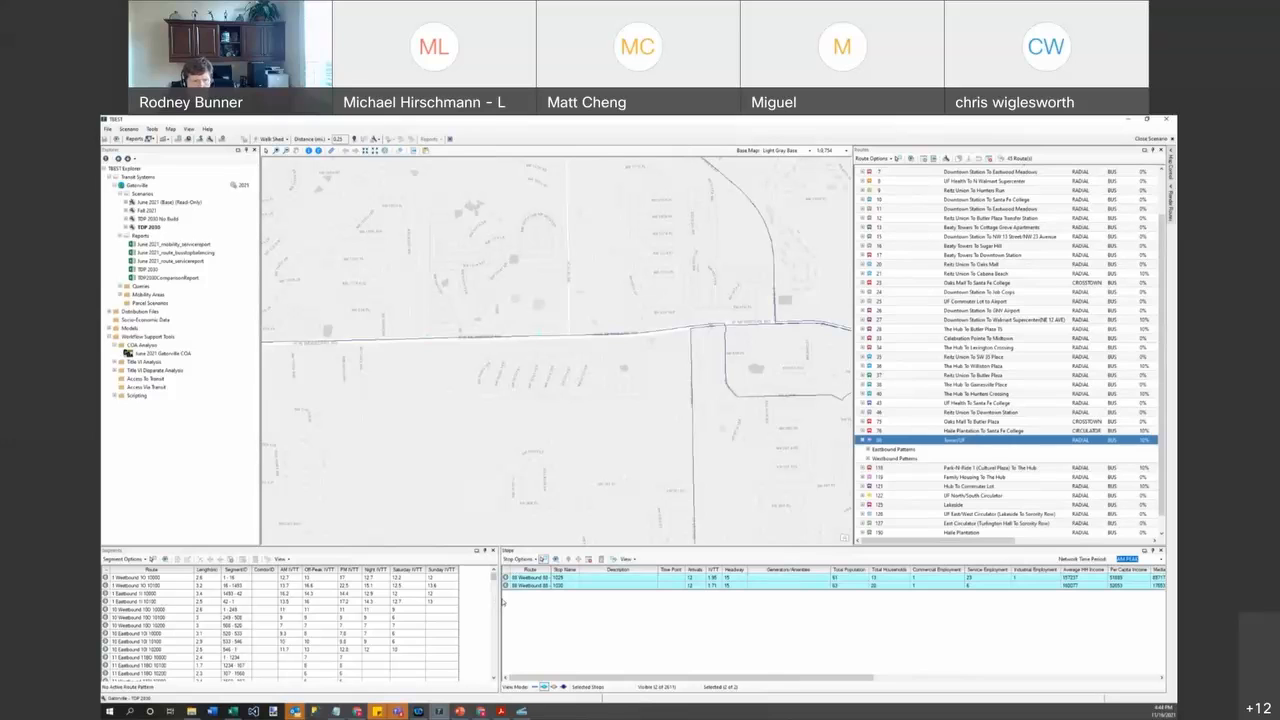
{"action": "left_click_drag", "start_coordinate": [337, 598], "coordinate": [274, 598]}
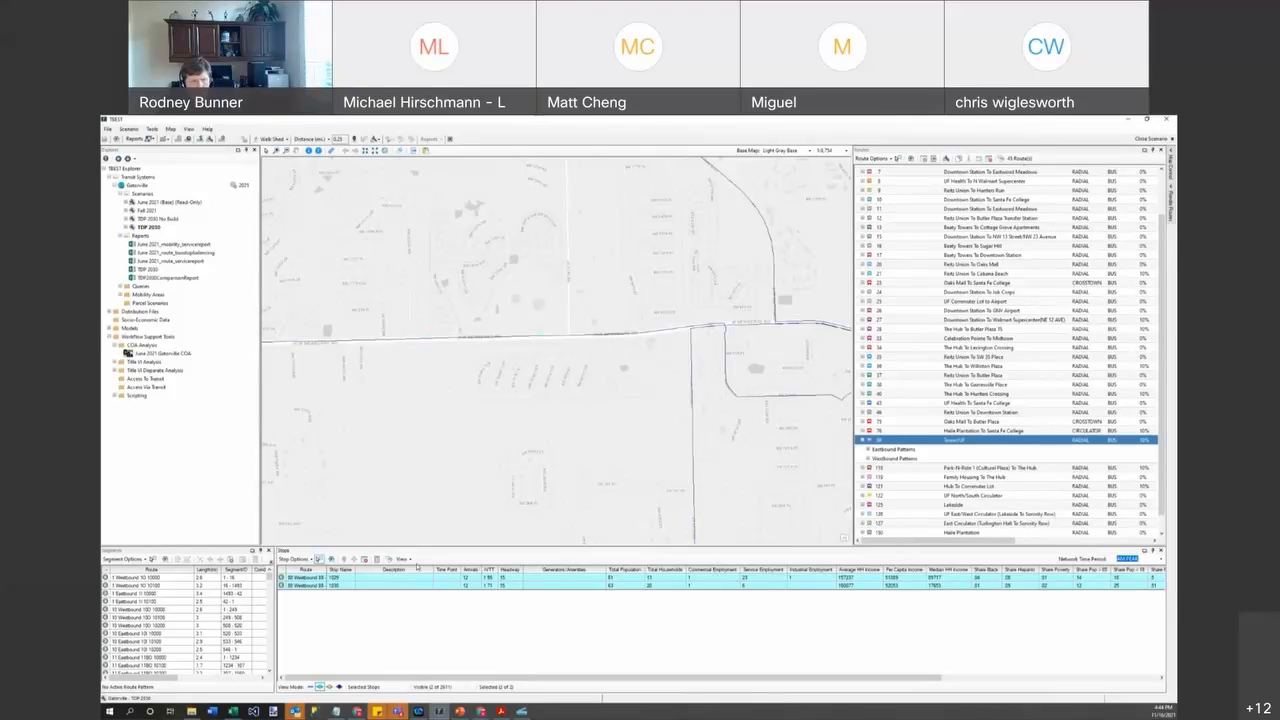
Set Commercial Employment to 10000 for the two selected stops using Calculate Stop Values, keeping the dialog clear of the map.
{"action": "left_click", "coordinate": [377, 560]}
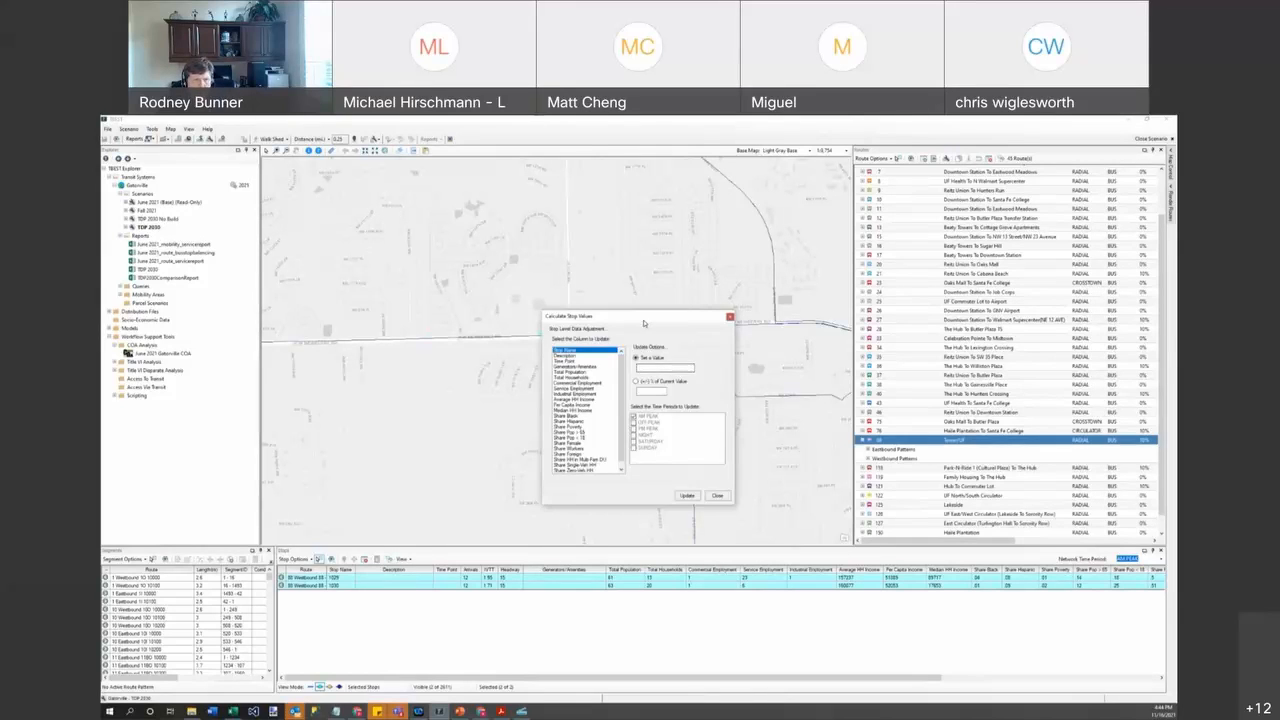
{"action": "left_click_drag", "start_coordinate": [644, 322], "coordinate": [652, 241]}
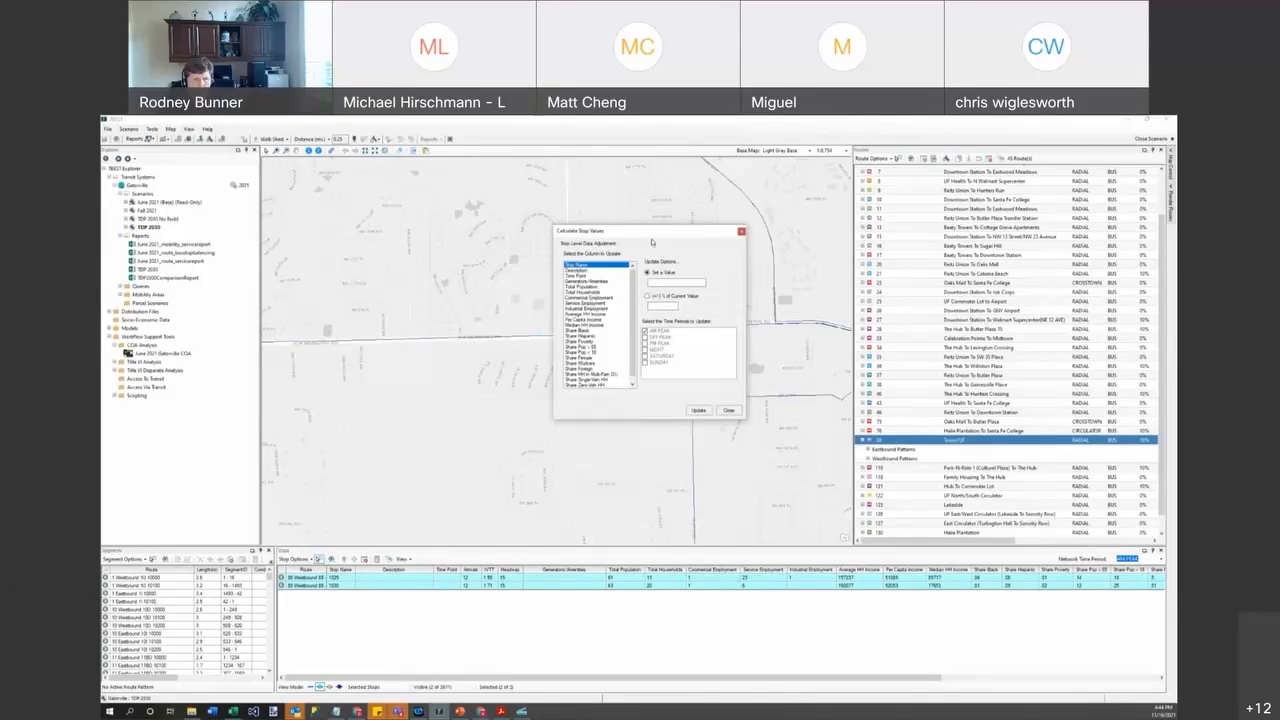
{"action": "left_click", "coordinate": [592, 304]}
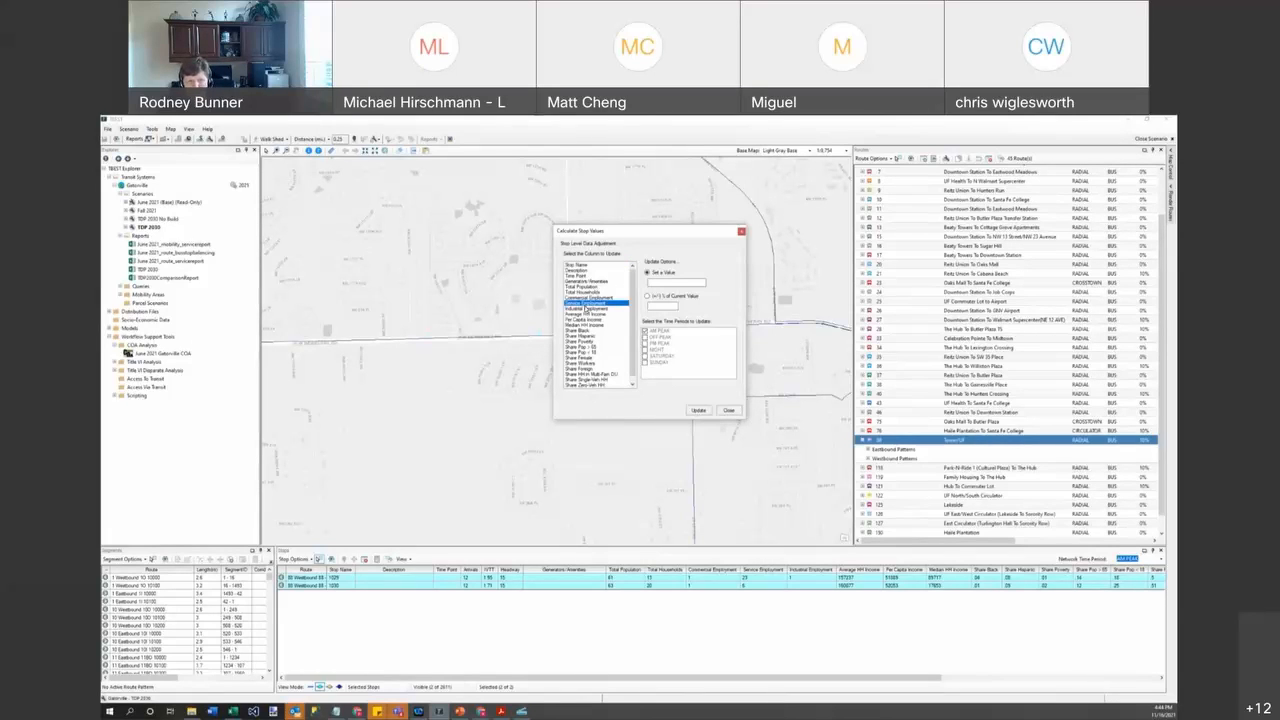
{"action": "left_click", "coordinate": [586, 308]}
{"action": "left_click", "coordinate": [588, 303]}
{"action": "left_click", "coordinate": [588, 298]}
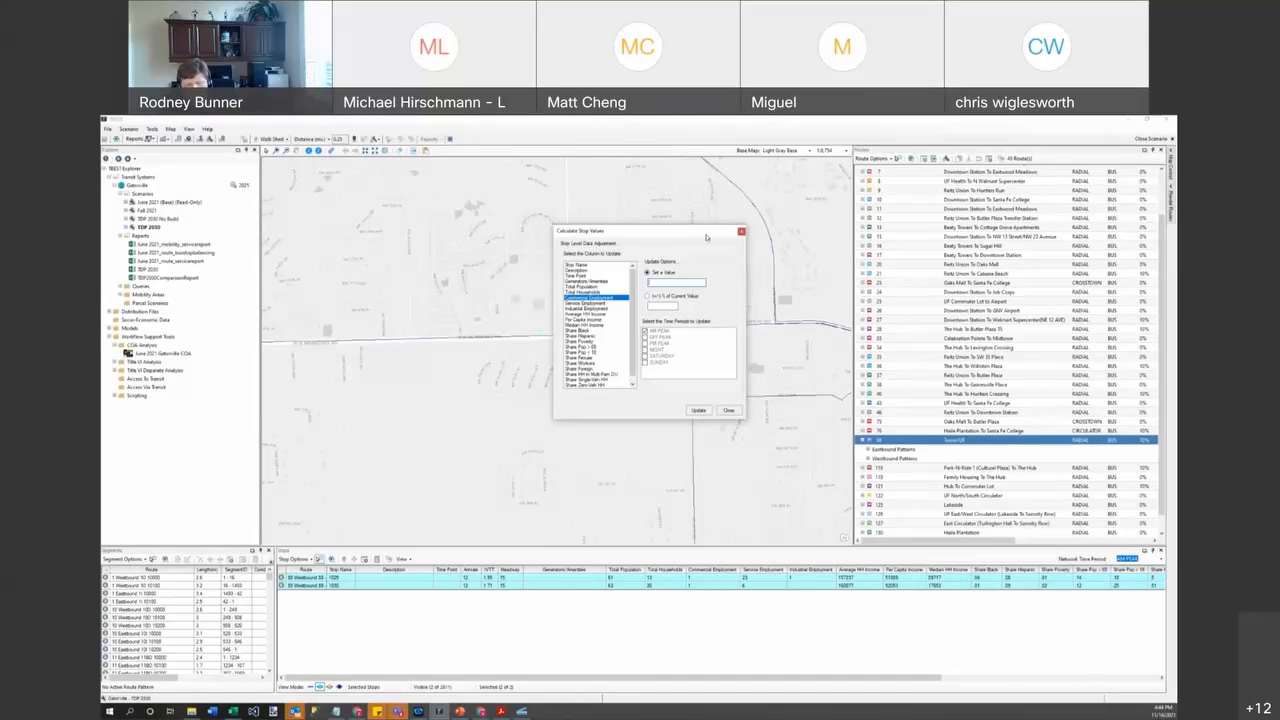
{"action": "type", "text": "10000"}
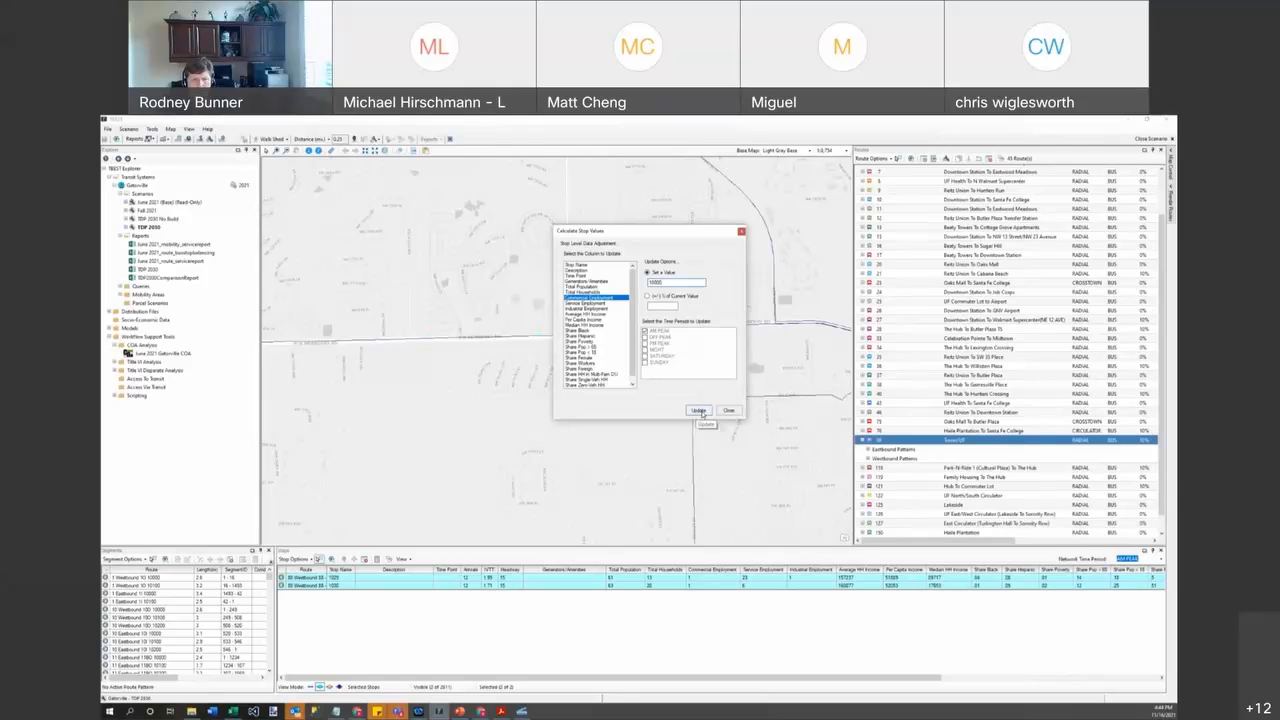
{"action": "left_click", "coordinate": [702, 413]}
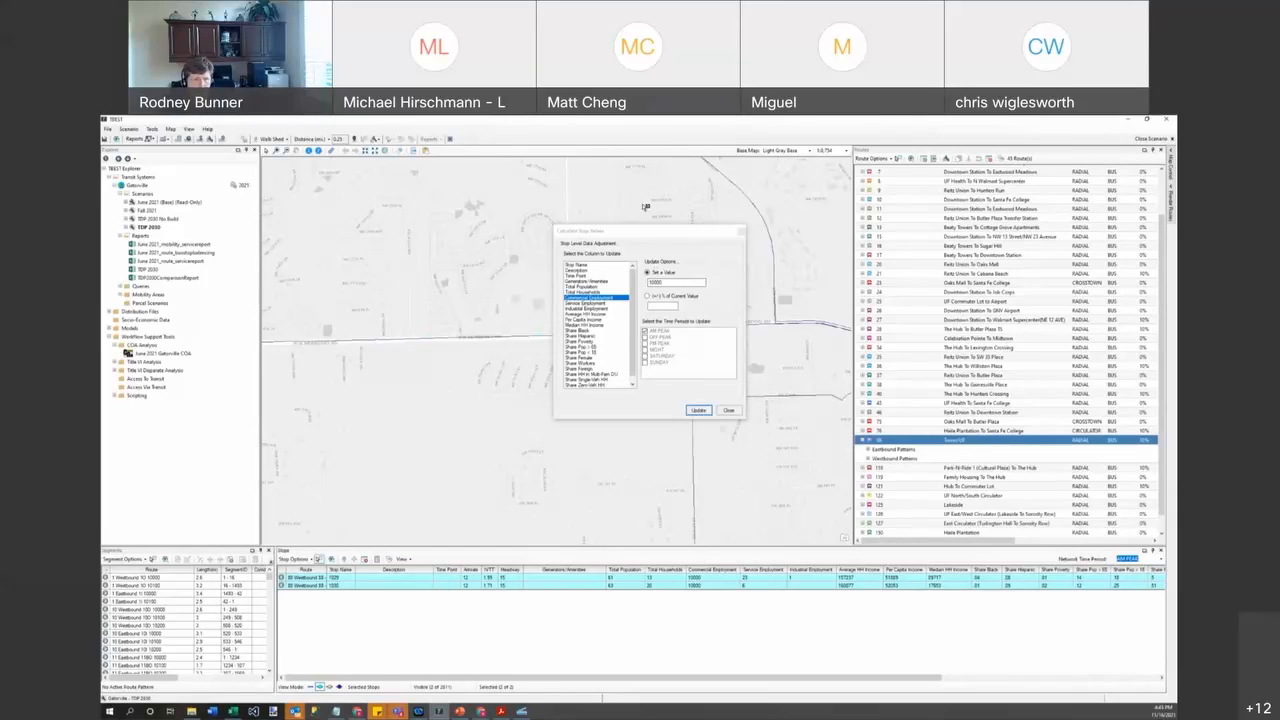
{"action": "left_click_drag", "start_coordinate": [652, 233], "coordinate": [965, 274]}
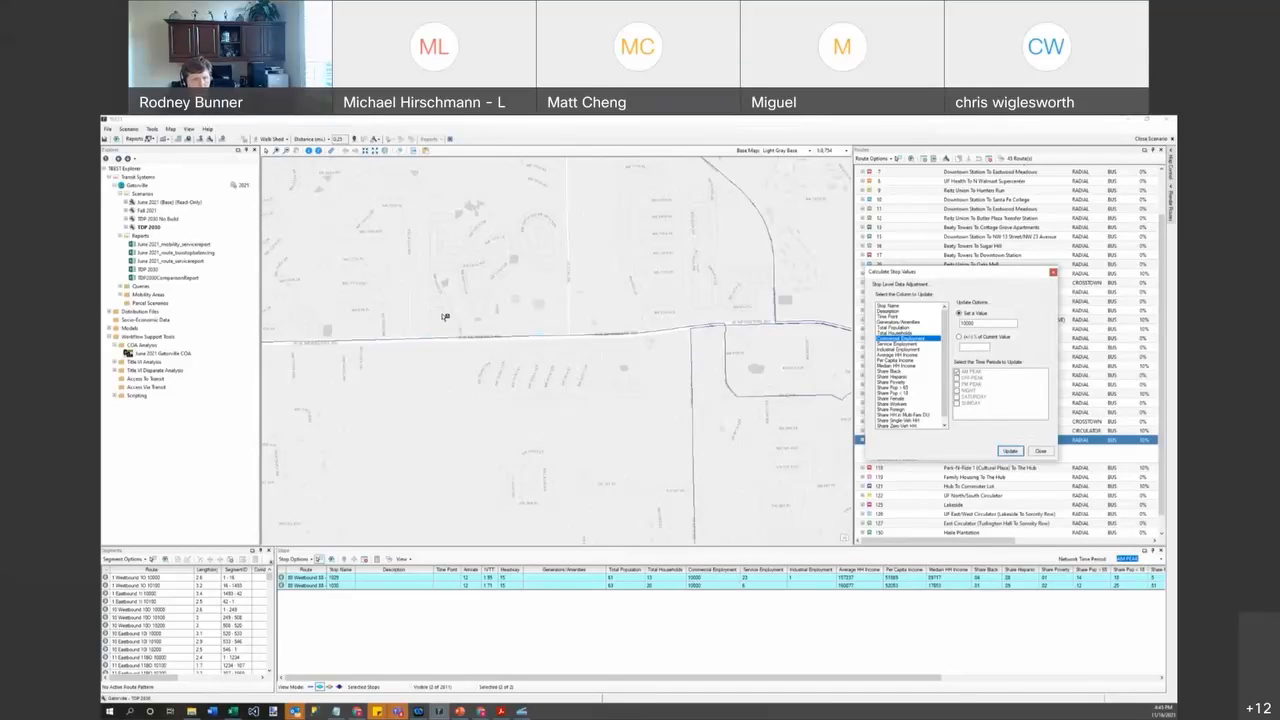
{"action": "left_click", "coordinate": [165, 227]}
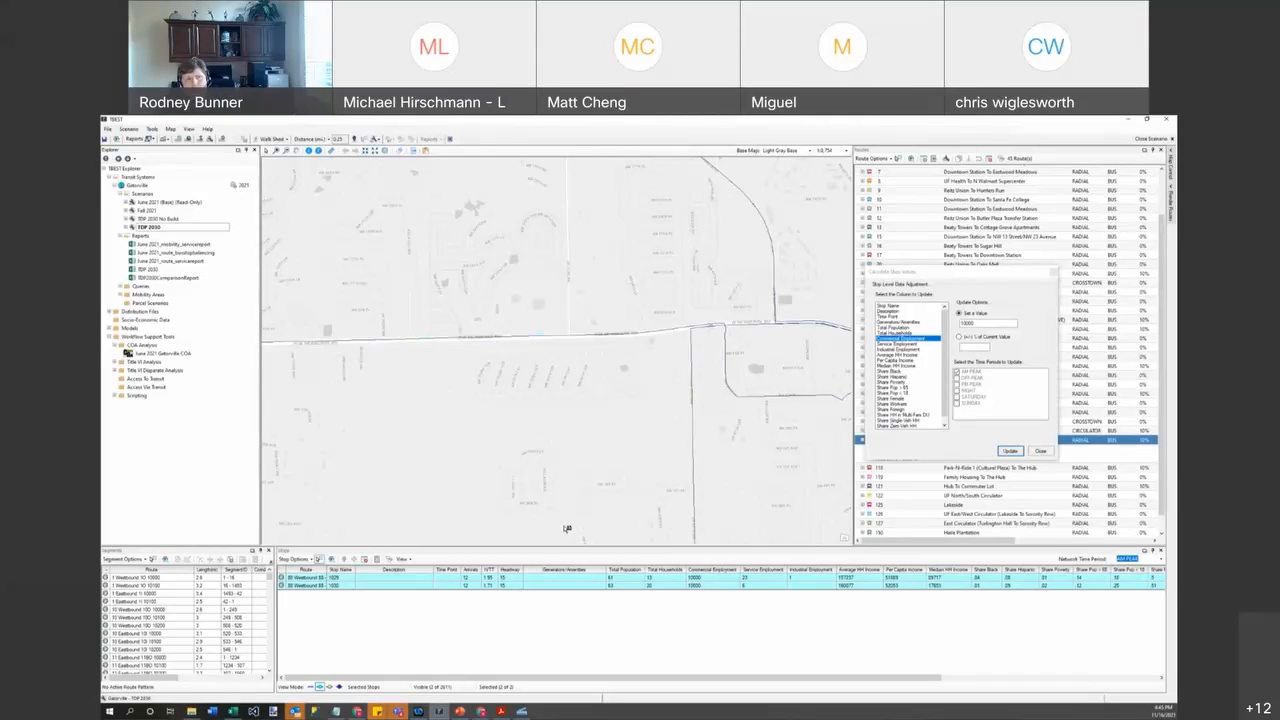
{"action": "left_click", "coordinate": [773, 629]}
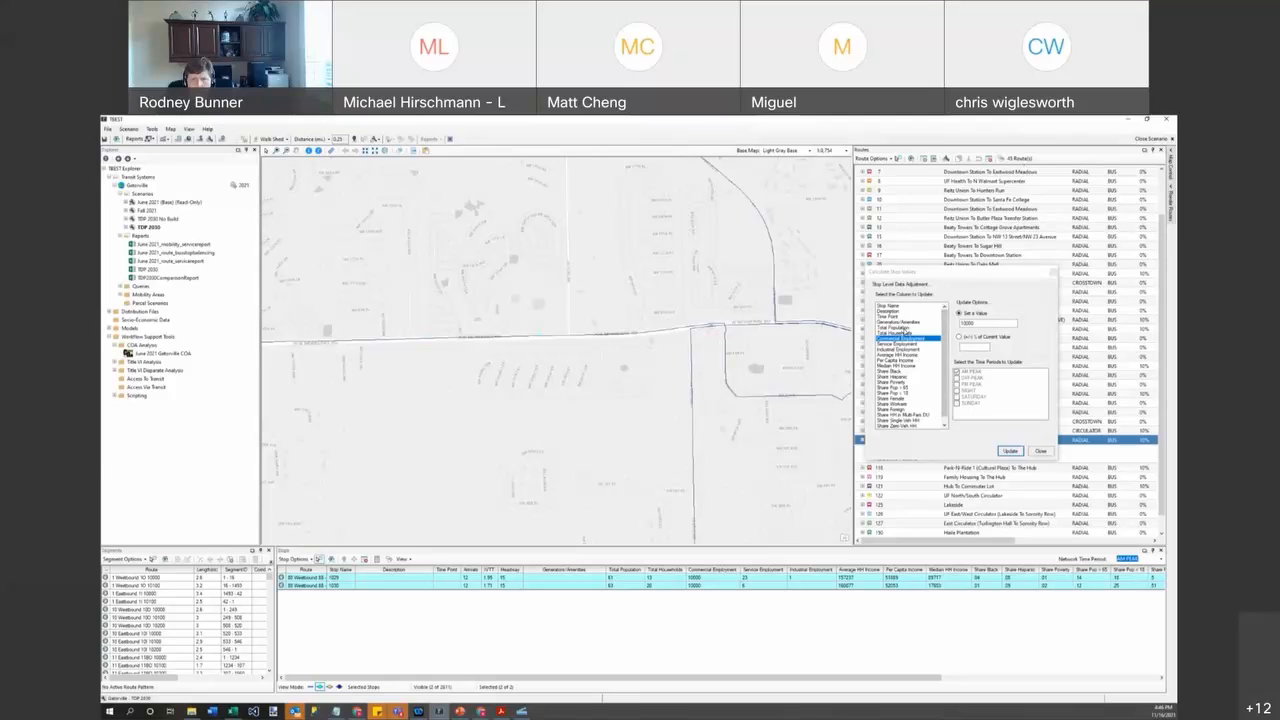
Increase Total Population for the two selected stops by 90 percent of its current value using Calculate Stop Values.
{"action": "left_click", "coordinate": [906, 328]}
{"action": "left_click", "coordinate": [959, 337]}
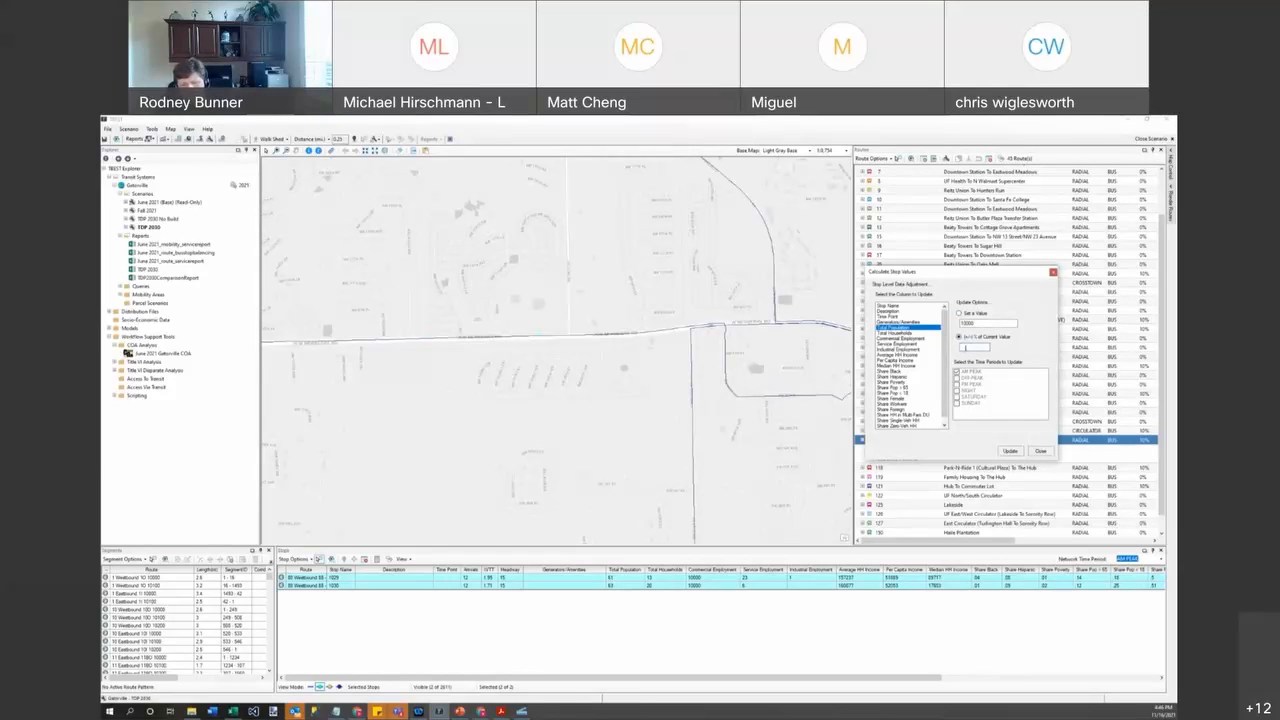
{"action": "type", "text": "50"}
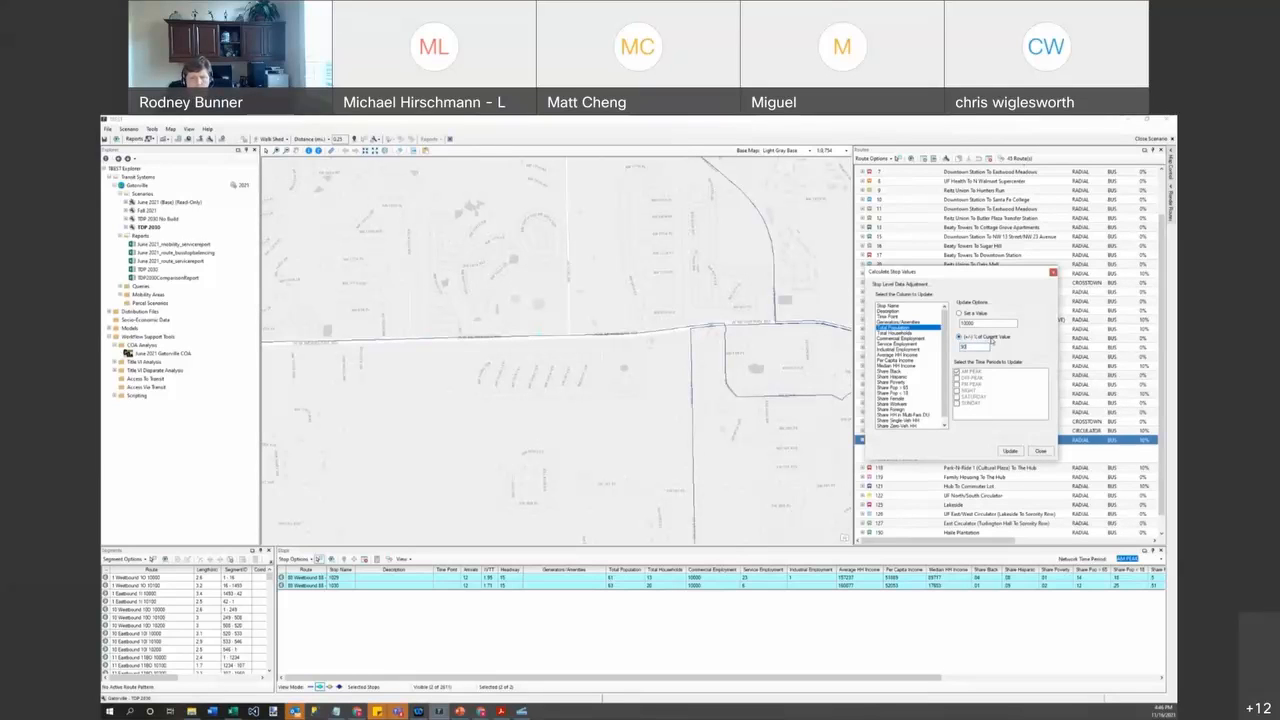
{"action": "left_click", "coordinate": [668, 581]}
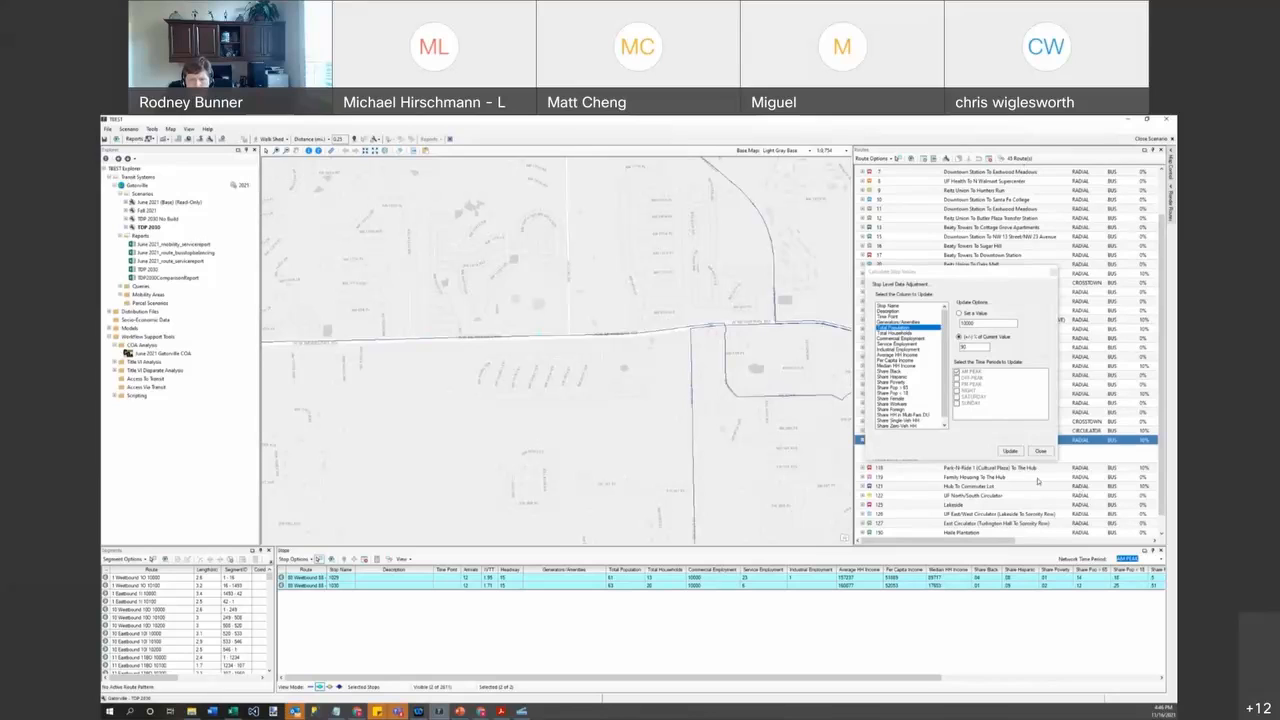
{"action": "left_click", "coordinate": [1010, 451]}
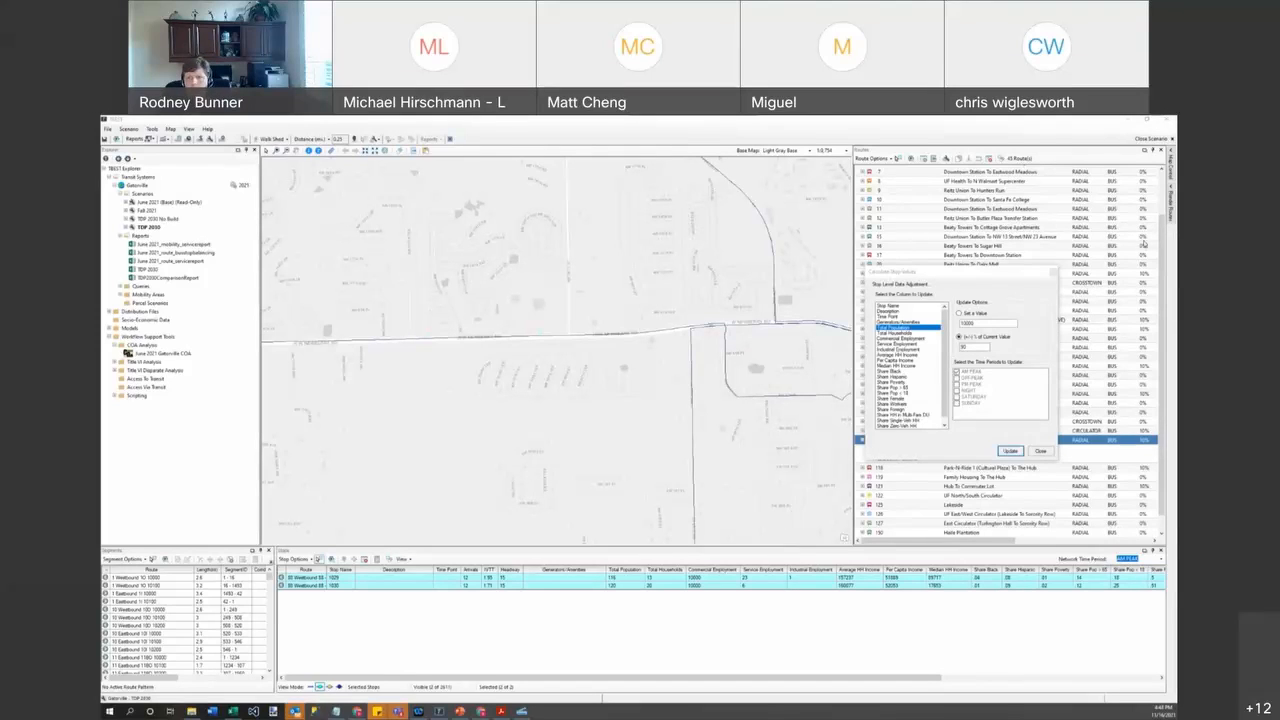
Close the TDP 2030 scenario without saving its changes.
{"action": "left_click", "coordinate": [1151, 140]}
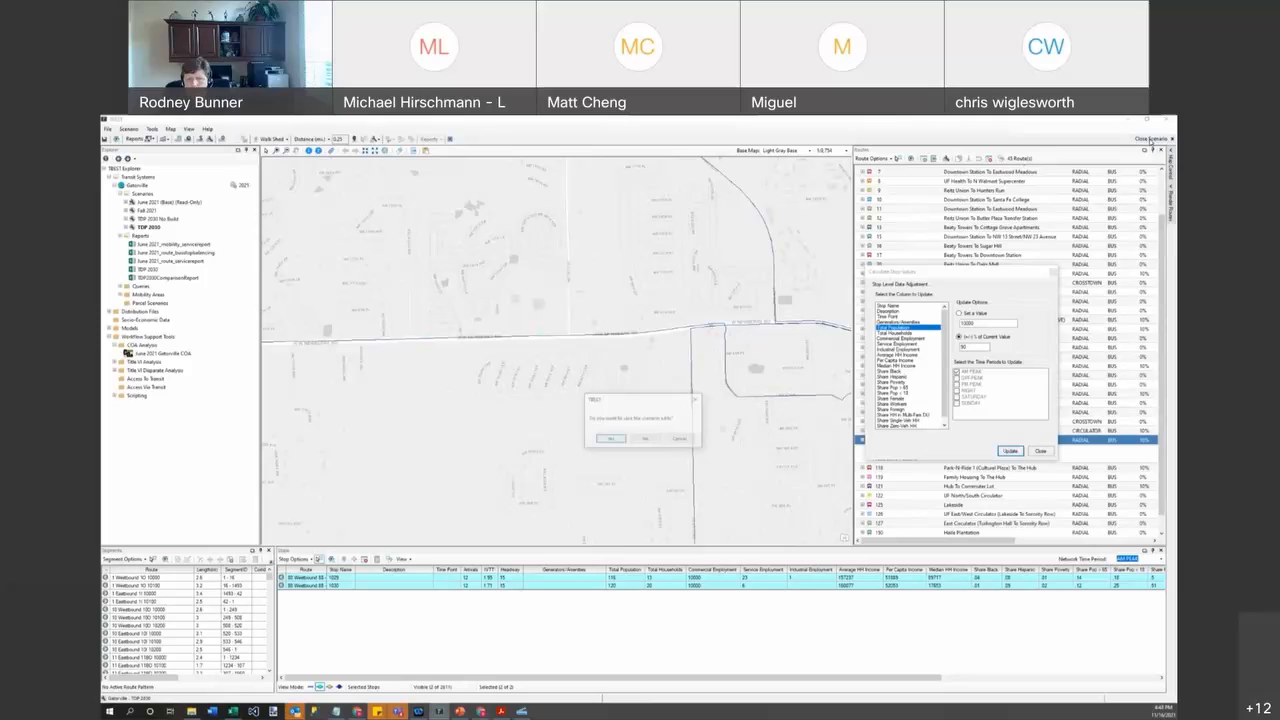
{"action": "left_click", "coordinate": [644, 441]}
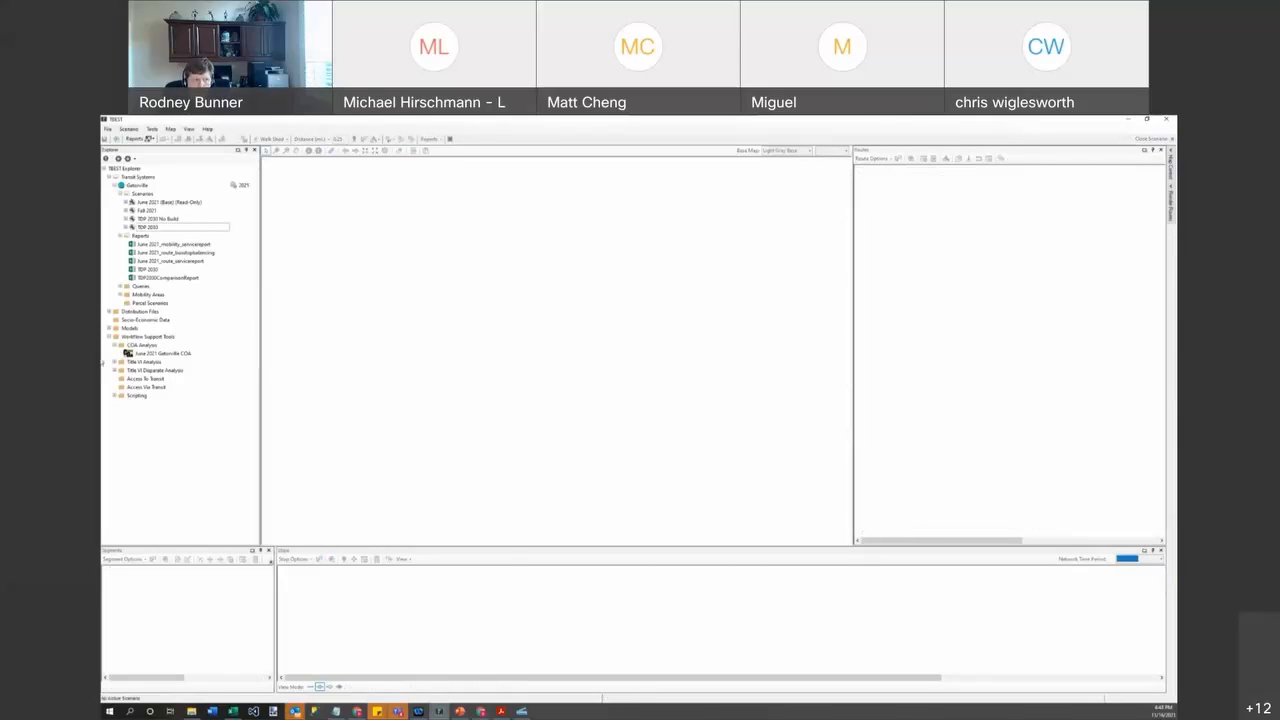
{"action": "left_click", "coordinate": [146, 355]}
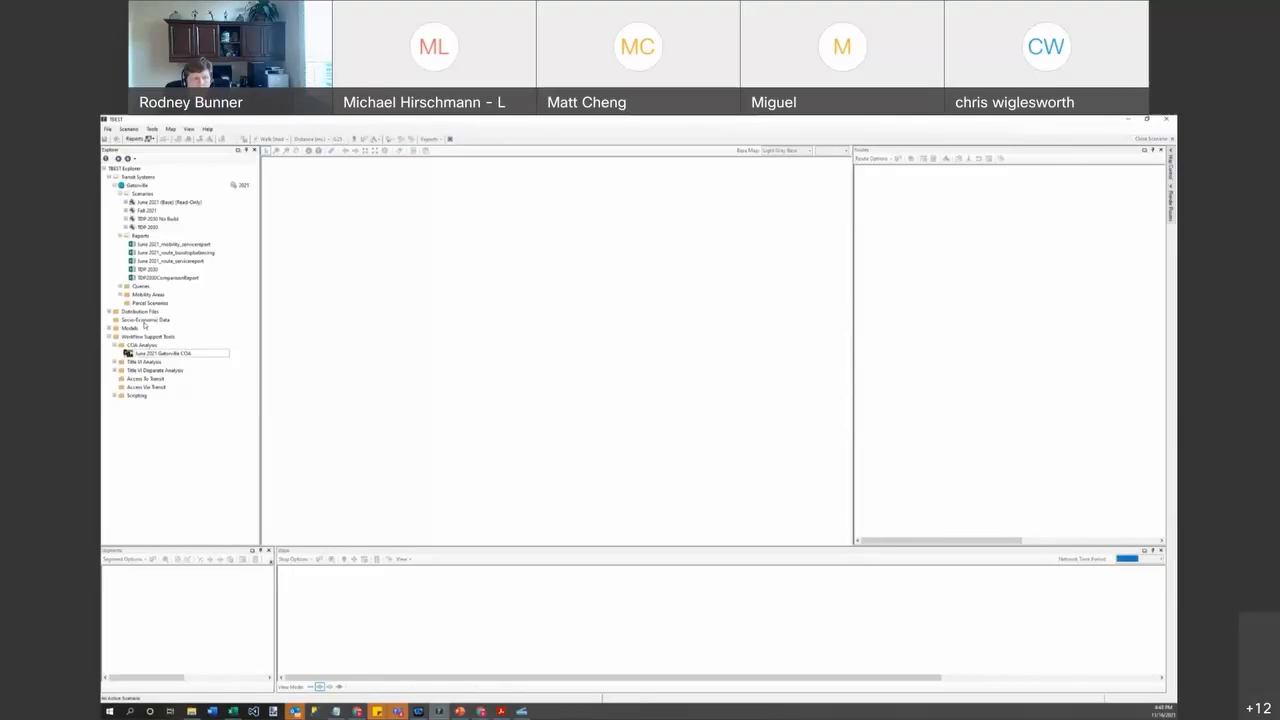
Create a new parcel scenario named New Parcel Dataset with 2021 as its application year.
{"action": "left_click", "coordinate": [154, 304]}
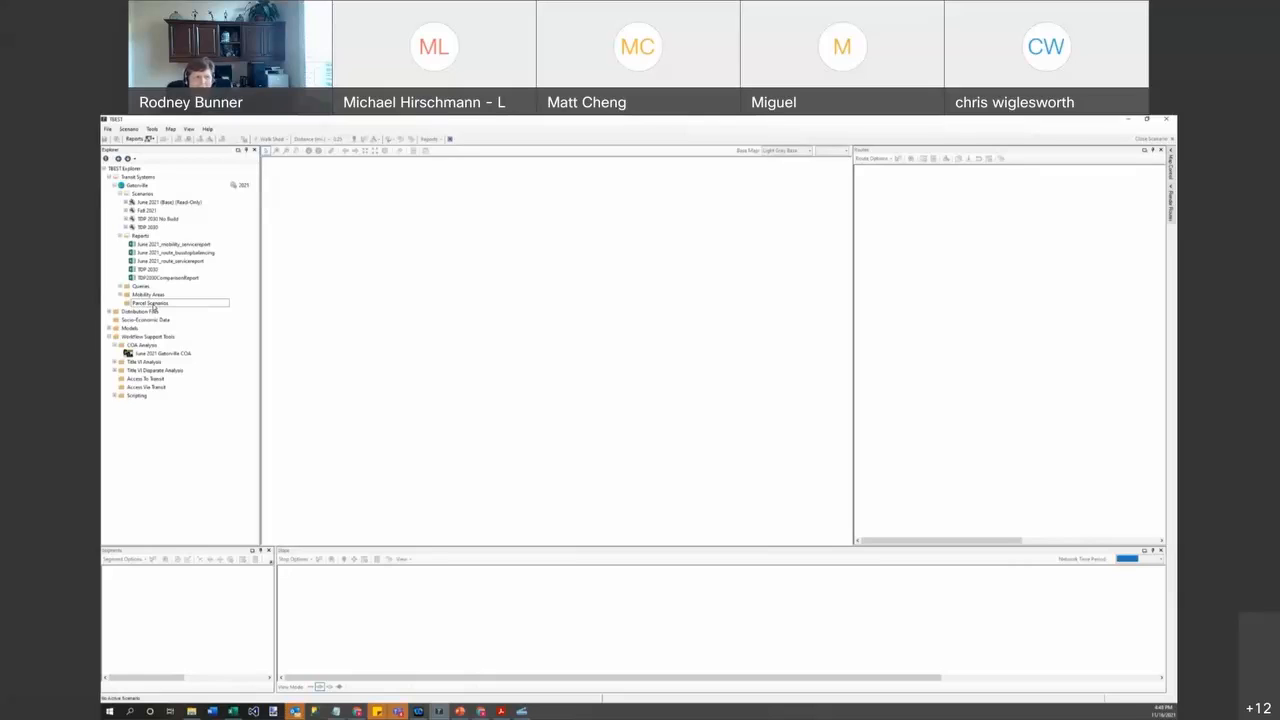
{"action": "right_click", "coordinate": [154, 307]}
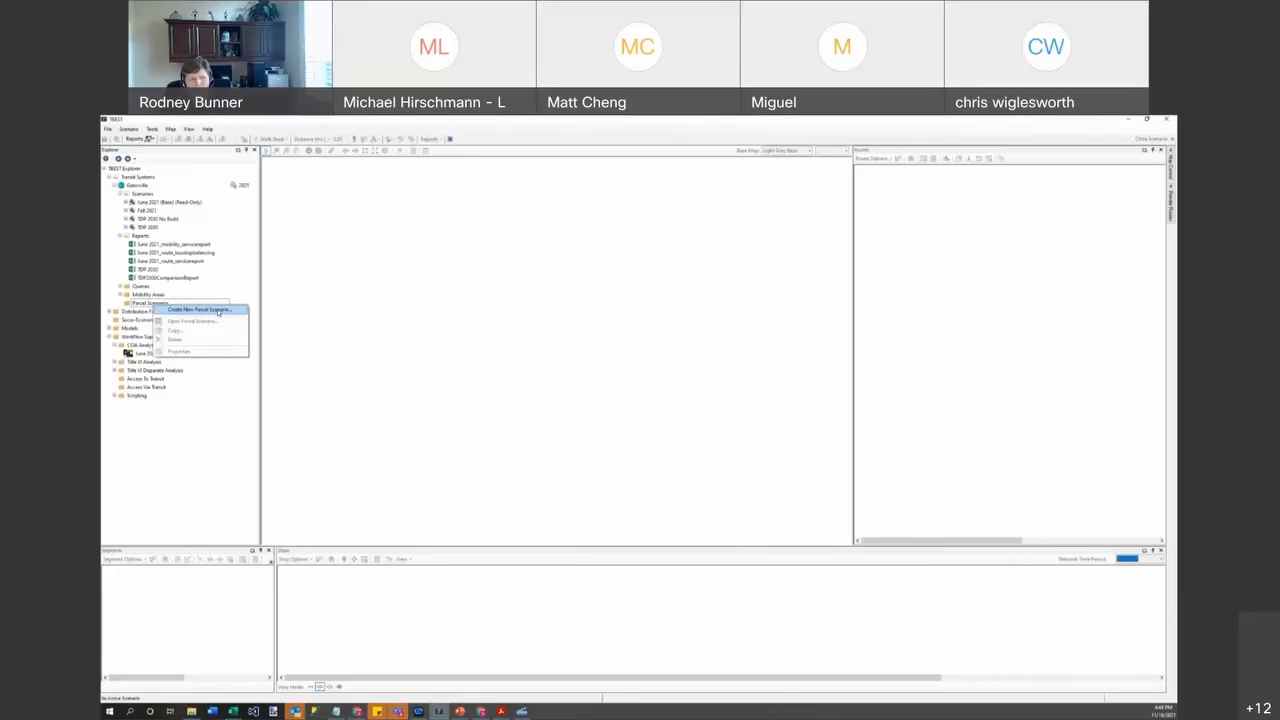
{"action": "left_click", "coordinate": [141, 306]}
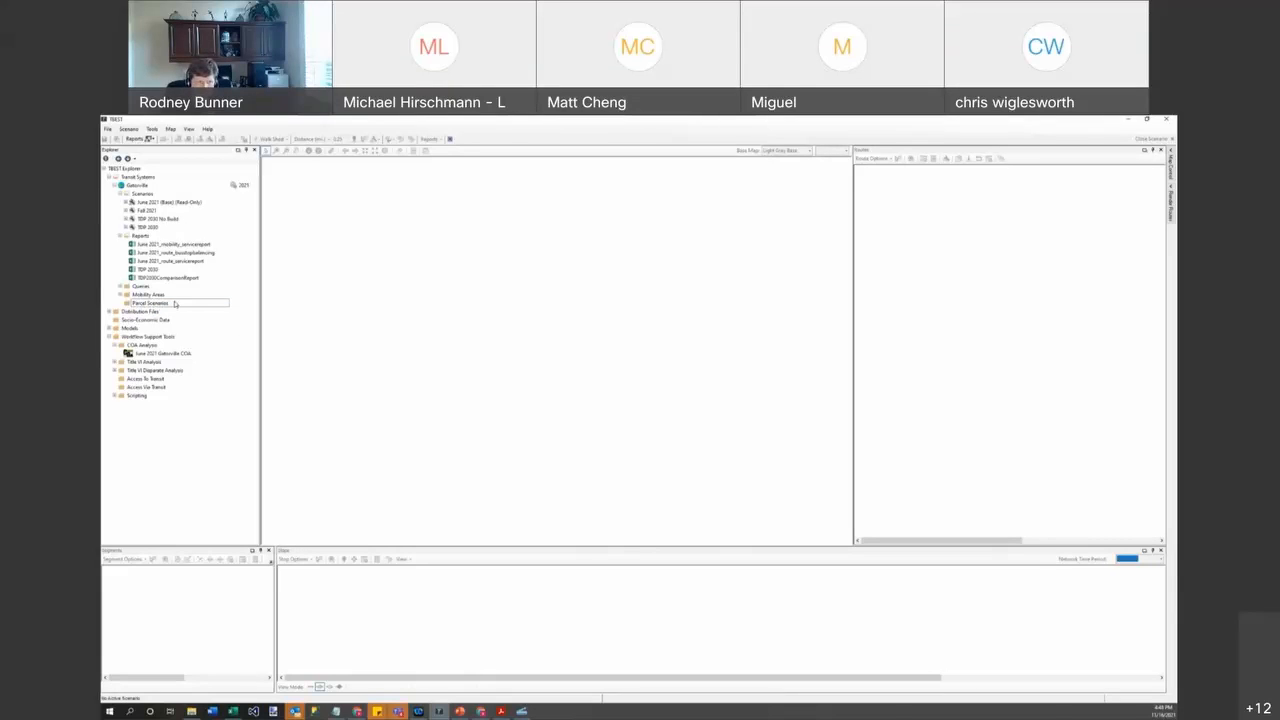
{"action": "right_click", "coordinate": [172, 306]}
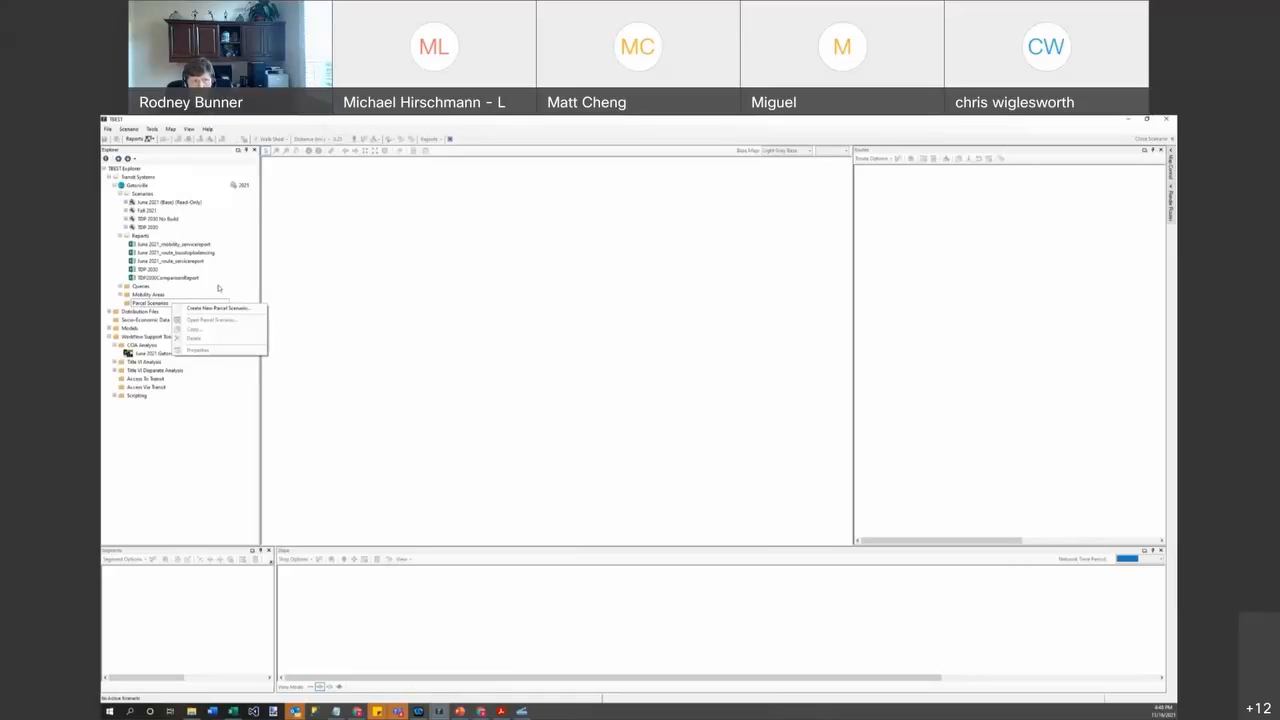
{"action": "left_click", "coordinate": [215, 309]}
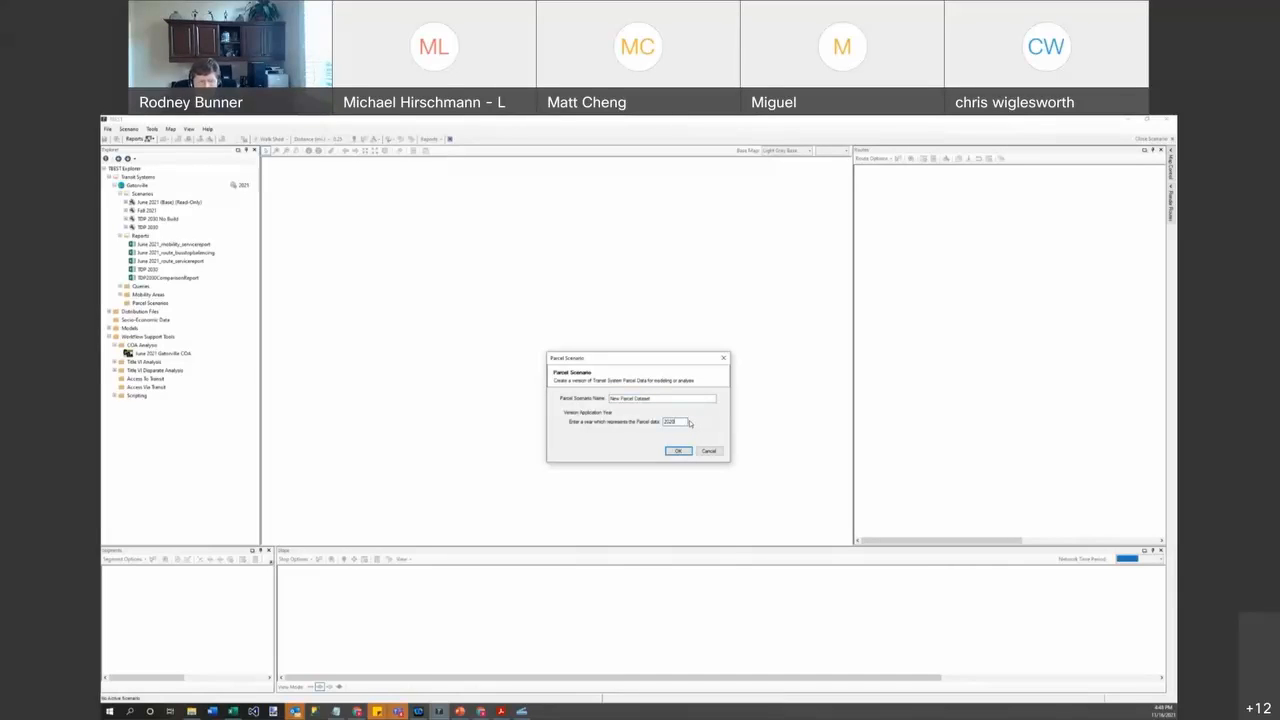
{"action": "key", "text": "BackSpace"}
{"action": "type", "text": "1"}
{"action": "left_click", "coordinate": [678, 452]}
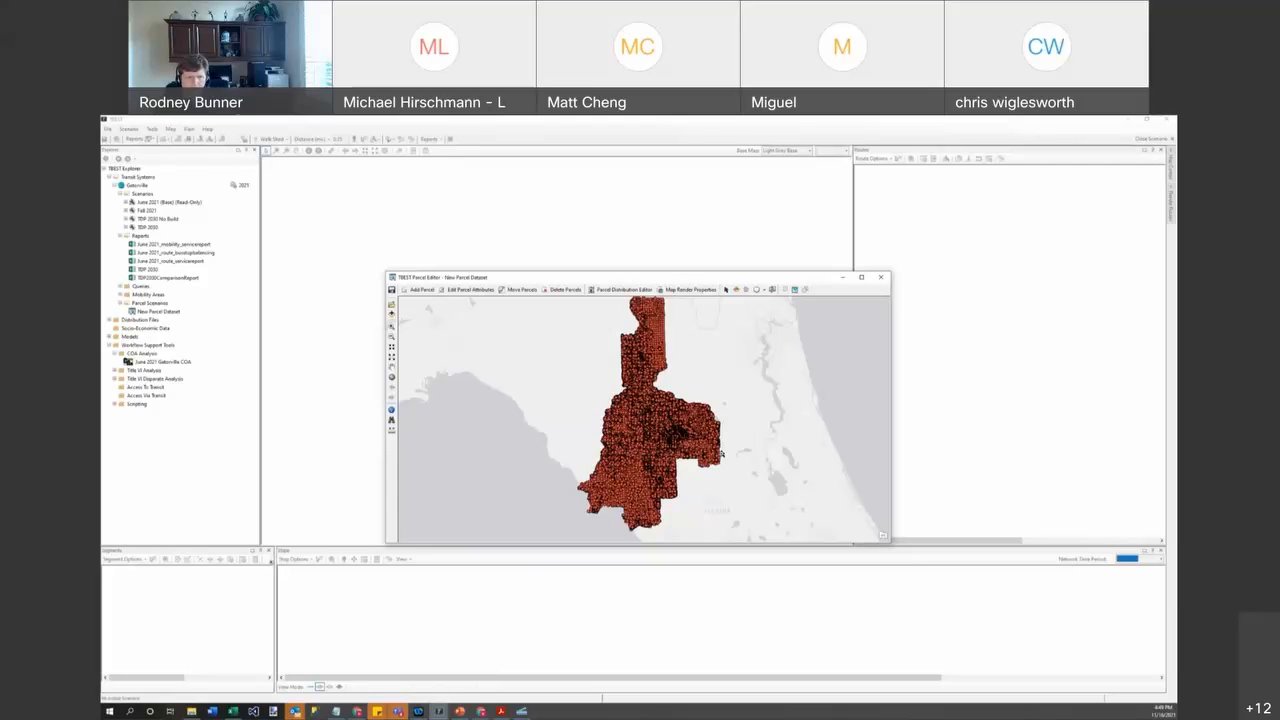
Render the parcels by Building Sq. Ft. around the urban area, keeping the render properties clear of the map and checking the other available values.
{"action": "scroll", "coordinate": [722, 455], "scroll_direction": "up", "scroll_amount": 2}
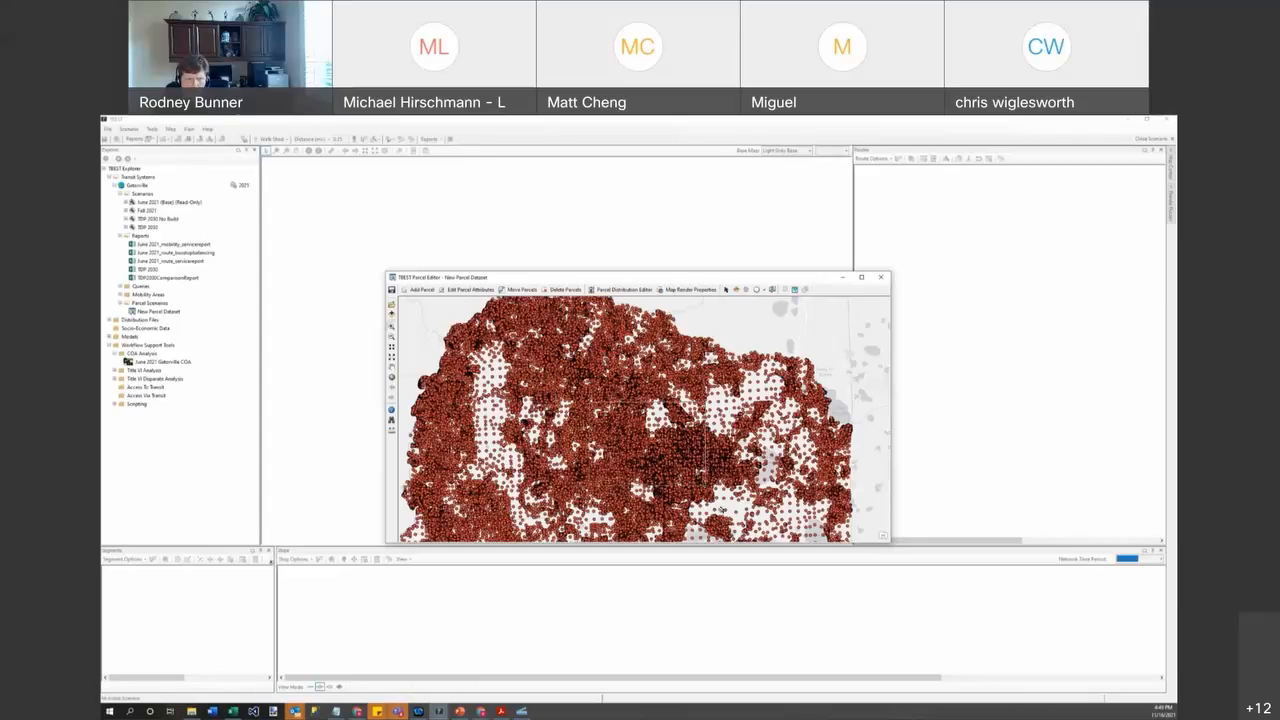
{"action": "scroll", "coordinate": [684, 496], "scroll_direction": "up", "scroll_amount": 2}
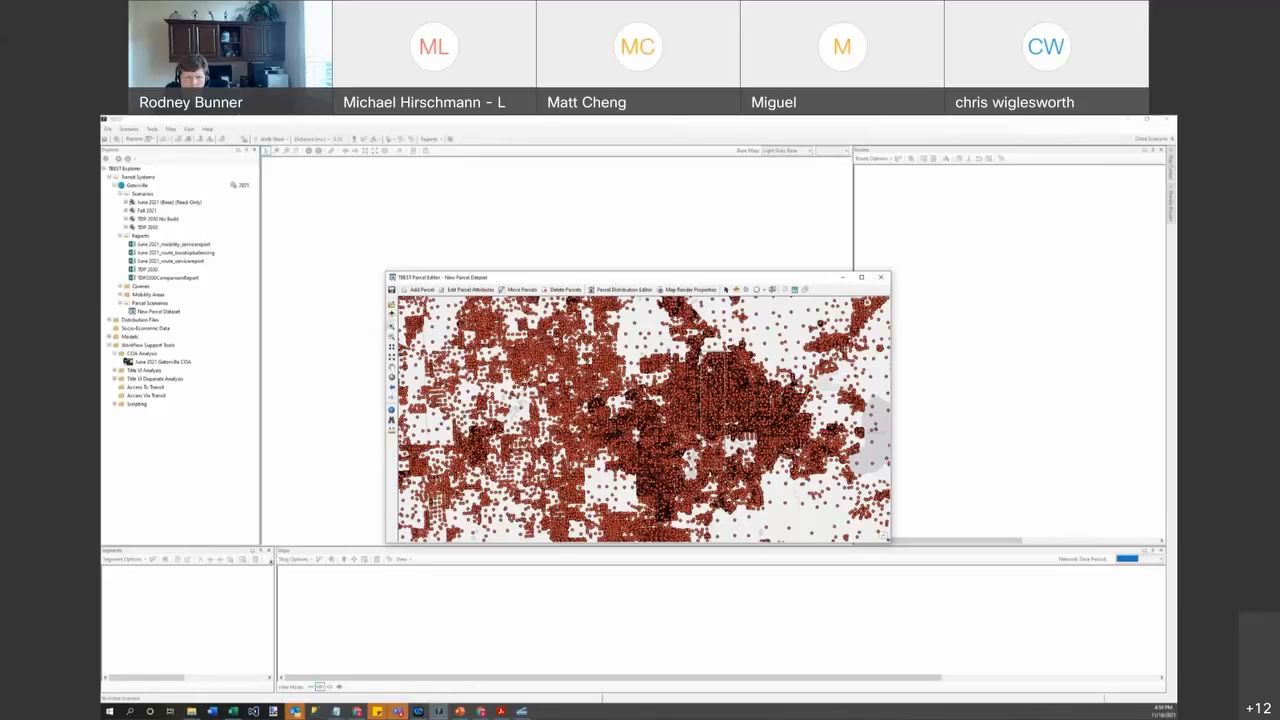
{"action": "scroll", "coordinate": [724, 468], "scroll_direction": "up", "scroll_amount": 1}
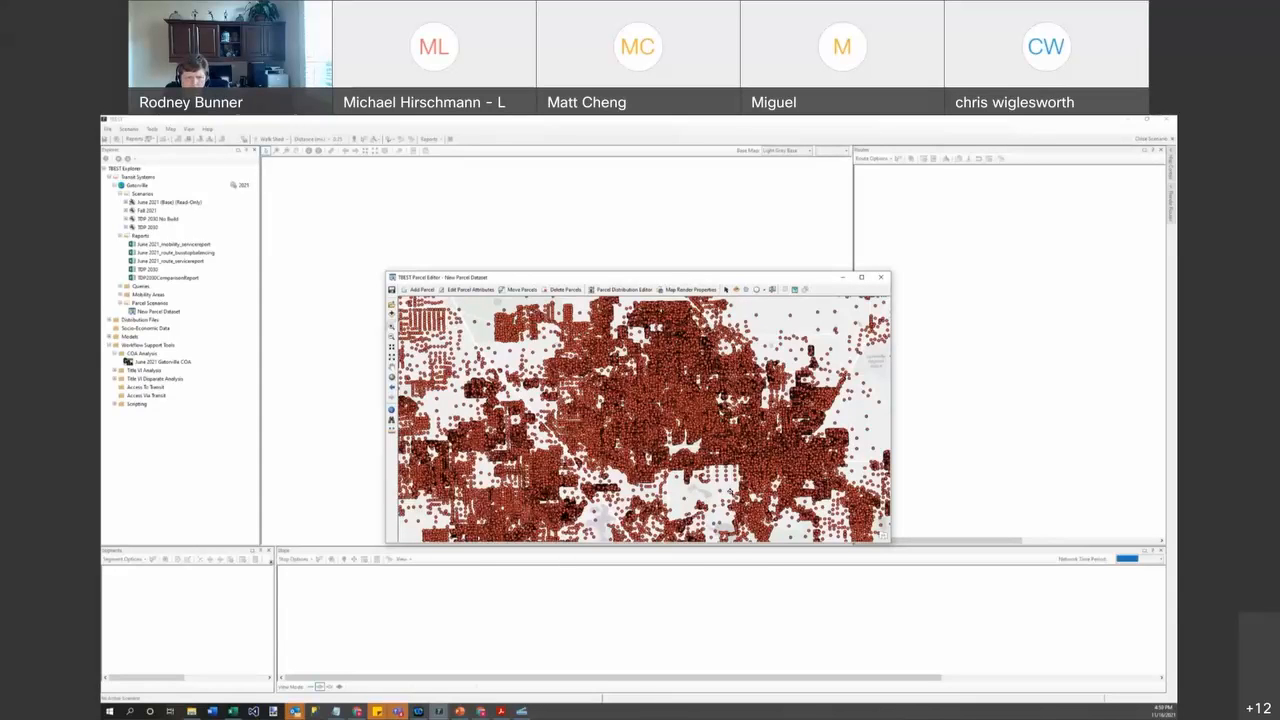
{"action": "scroll", "coordinate": [731, 491], "scroll_direction": "up", "scroll_amount": 1}
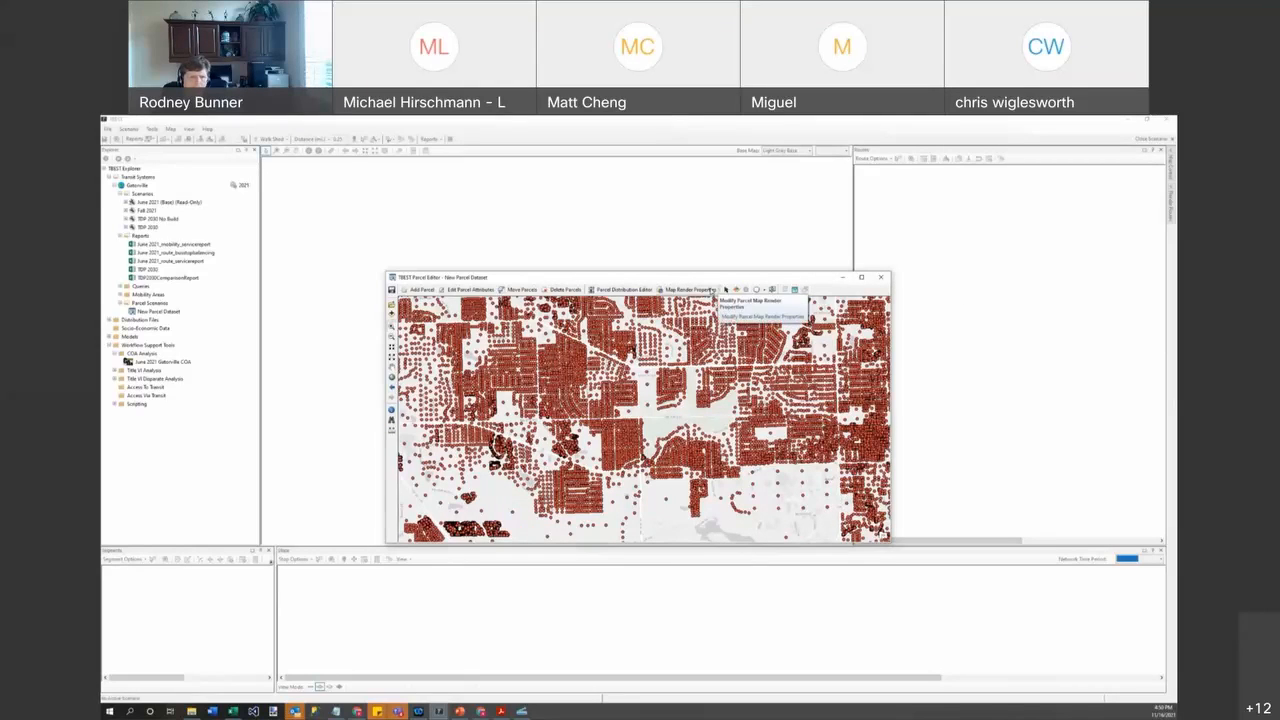
{"action": "left_click", "coordinate": [690, 289]}
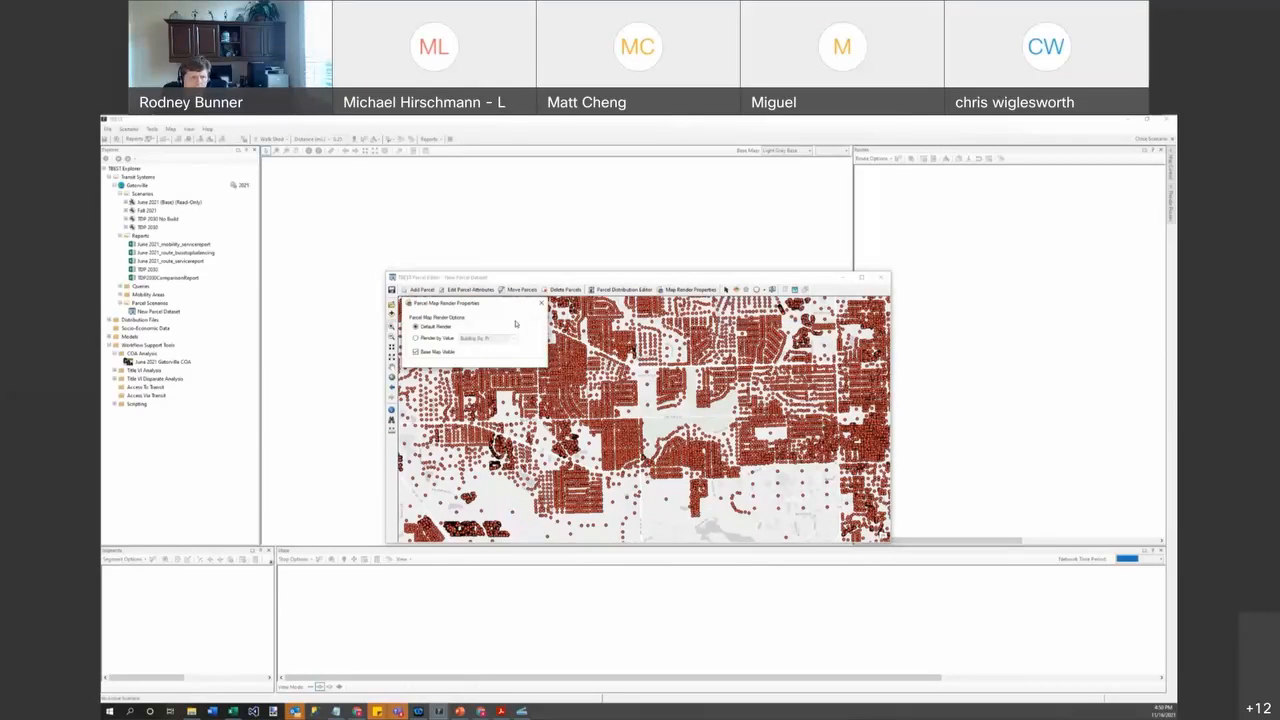
{"action": "left_click", "coordinate": [447, 340]}
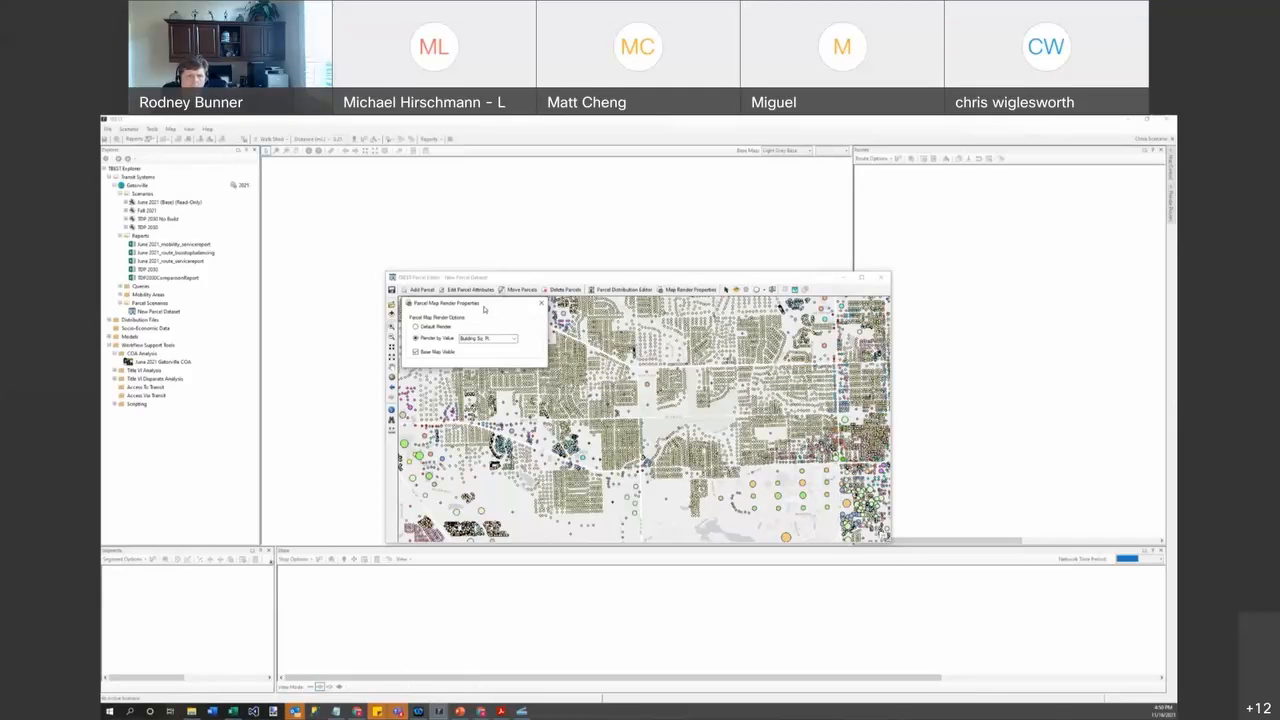
{"action": "left_click_drag", "start_coordinate": [460, 302], "coordinate": [918, 417]}
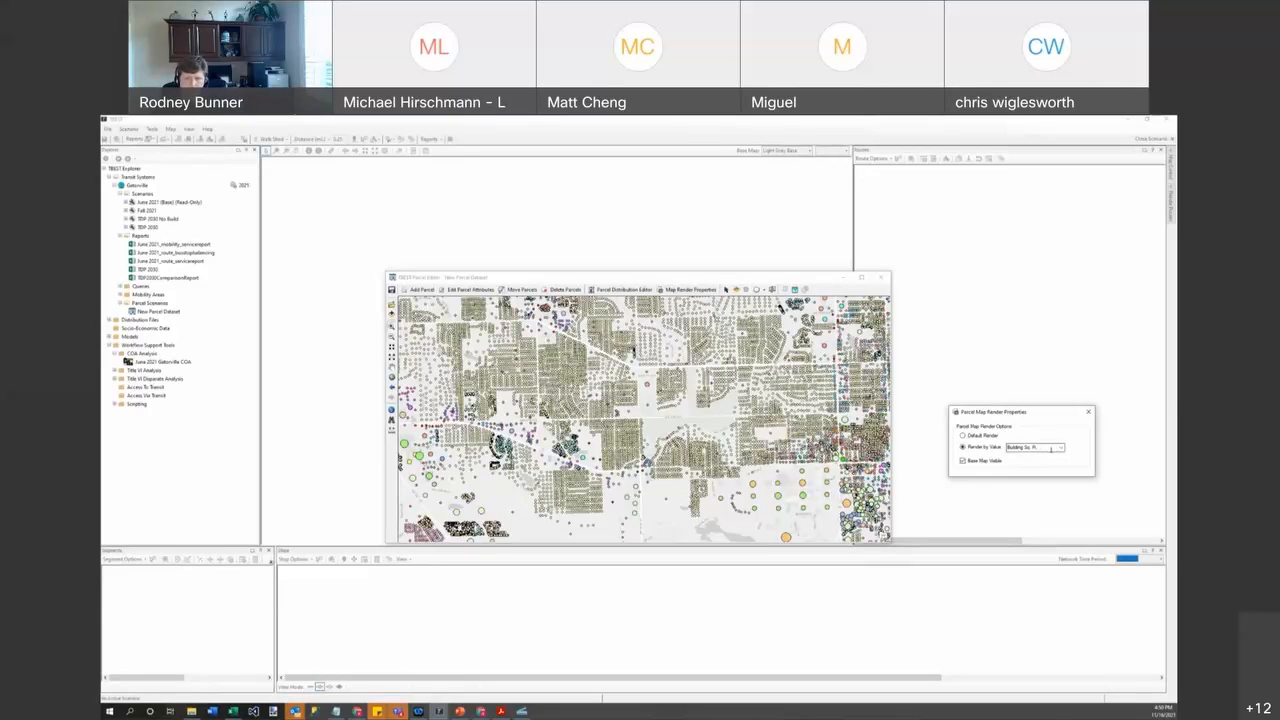
{"action": "left_click", "coordinate": [1061, 450]}
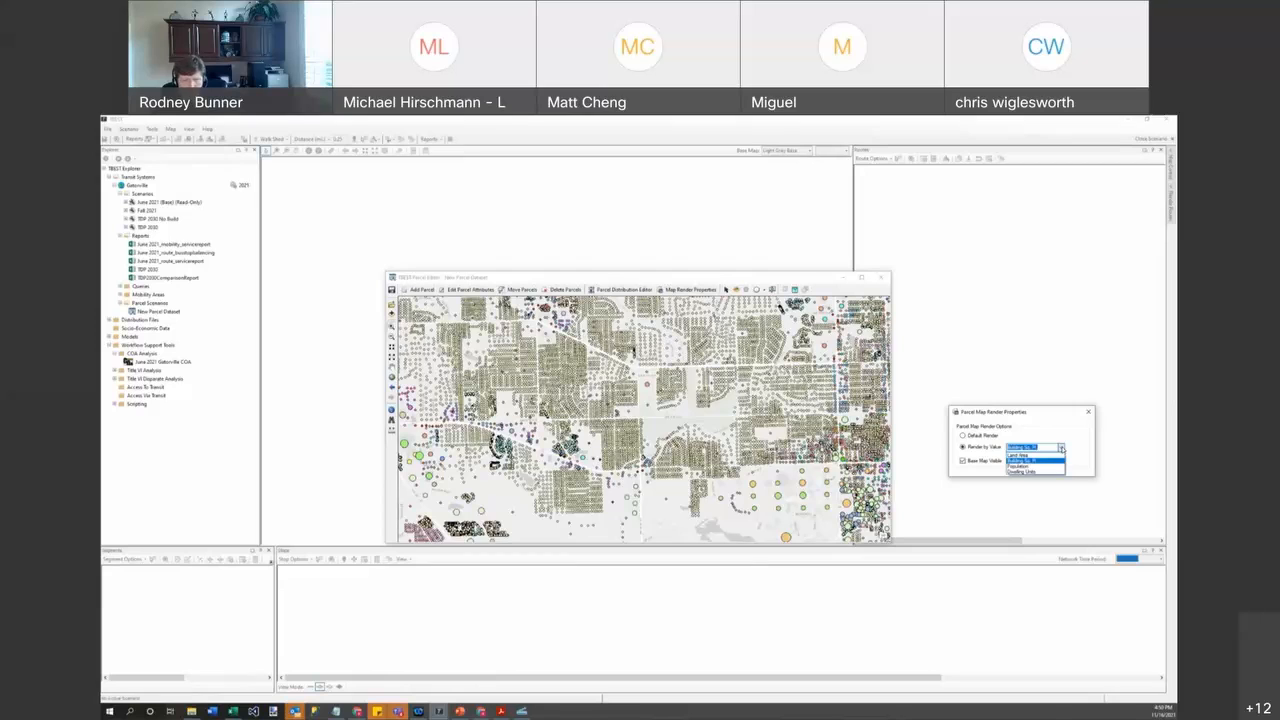
{"action": "left_click", "coordinate": [1061, 450]}
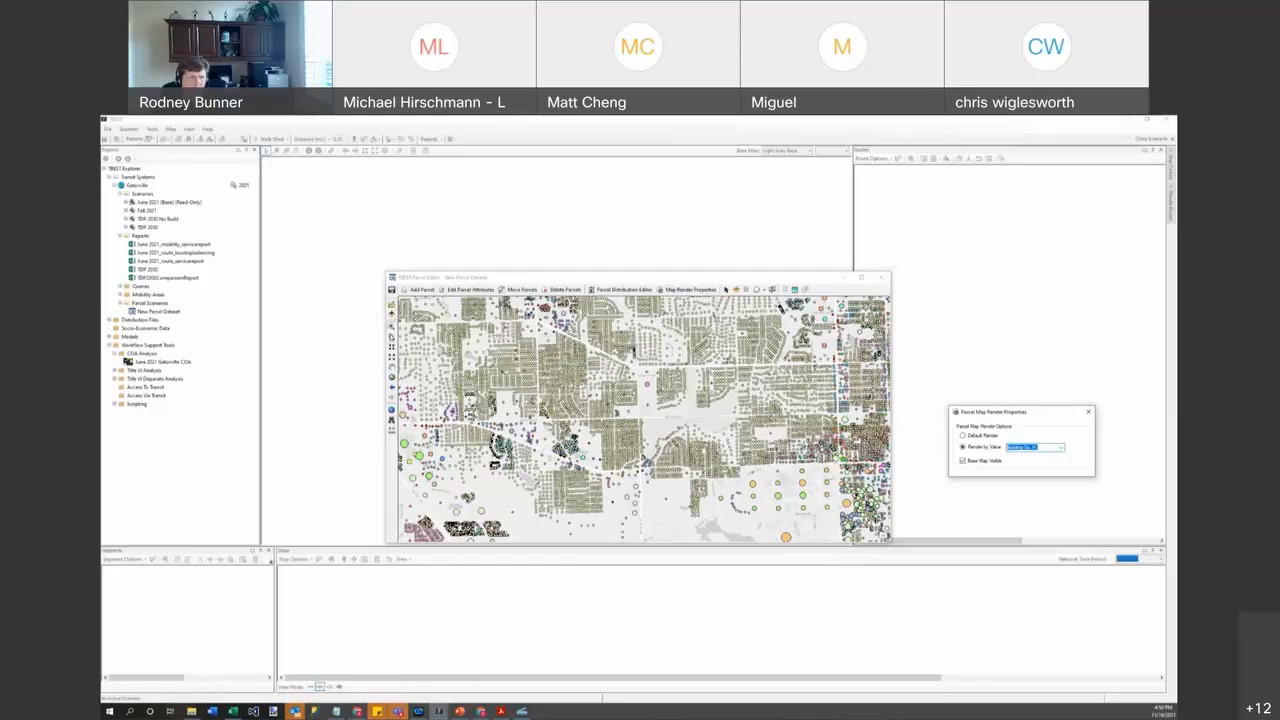
Begin adding a Residential - Single Family parcel in the area south of the dense neighborhoods, with its dwelling units set to 5.
{"action": "left_click", "coordinate": [392, 368]}
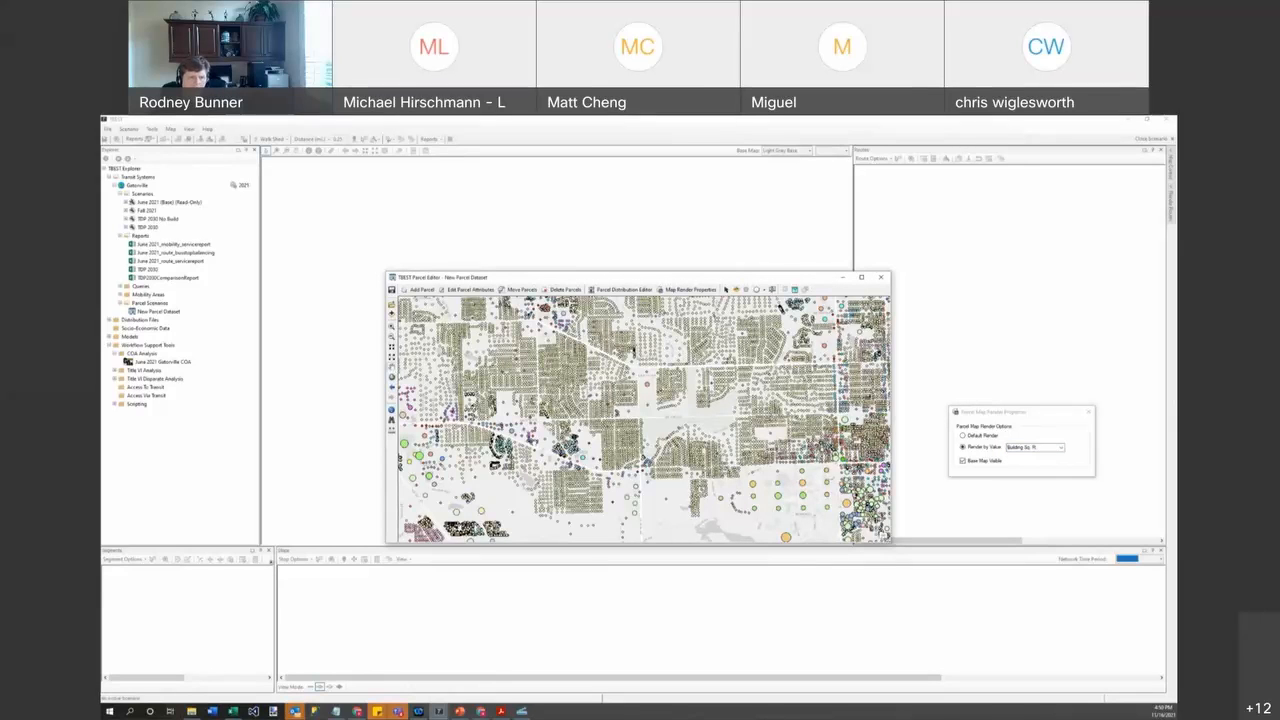
{"action": "left_click_drag", "start_coordinate": [542, 433], "coordinate": [593, 349]}
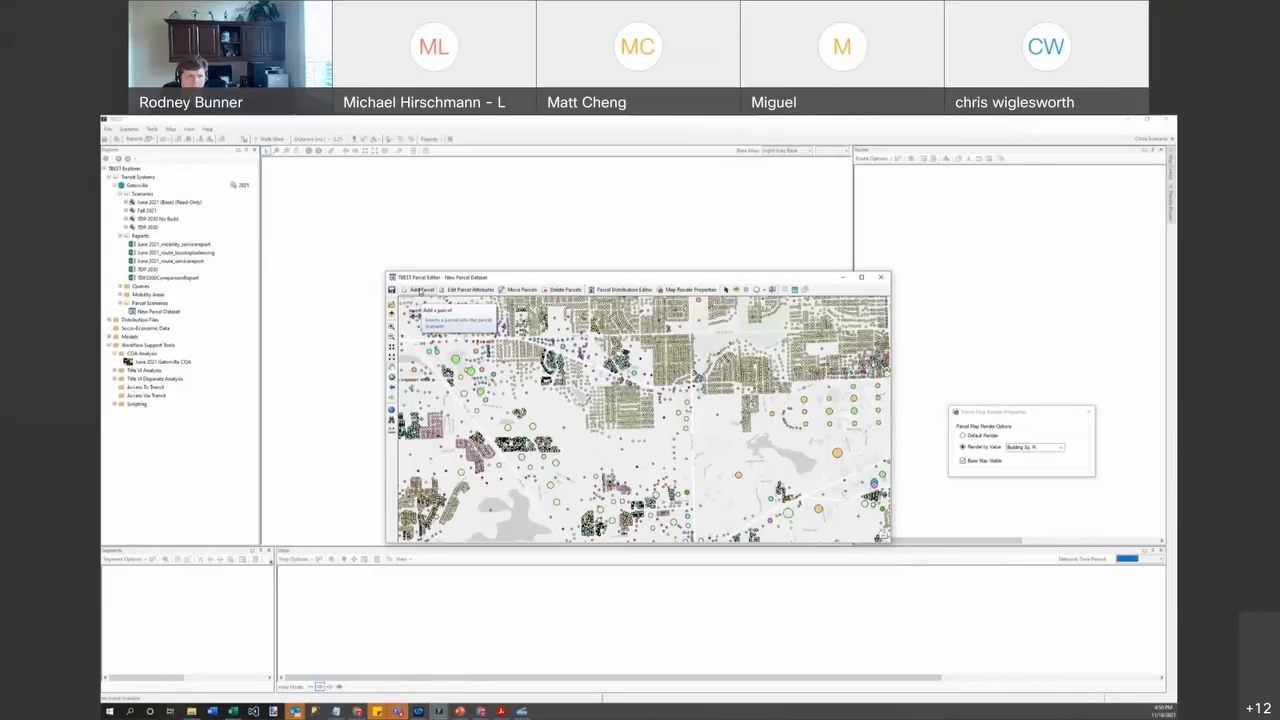
{"action": "left_click", "coordinate": [420, 291]}
{"action": "left_click", "coordinate": [575, 320]}
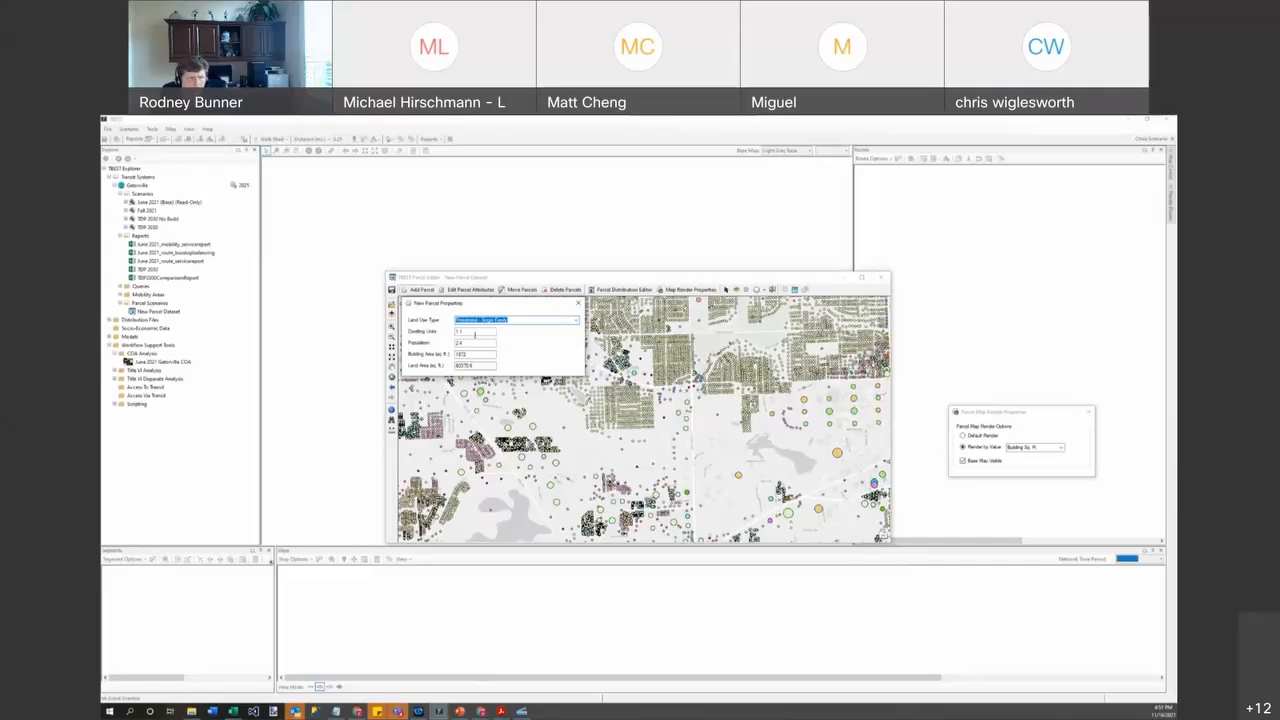
{"action": "key", "text": "Tab"}
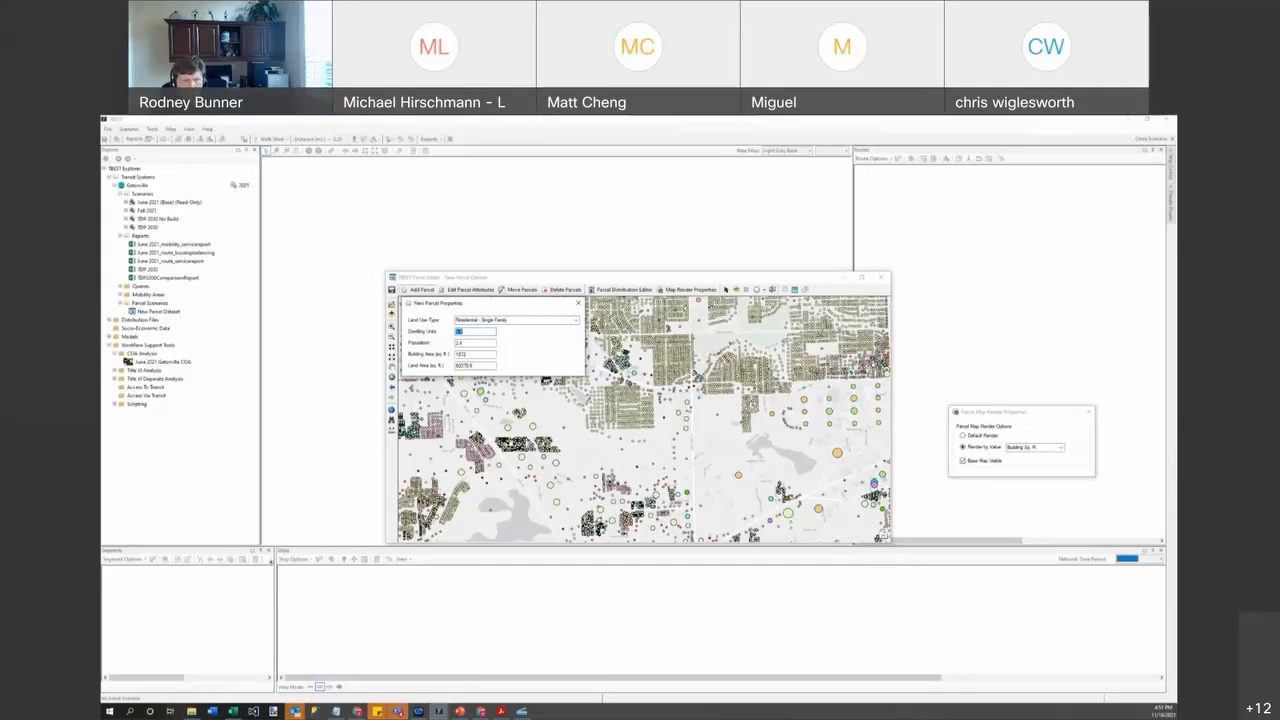
{"action": "type", "text": "5"}
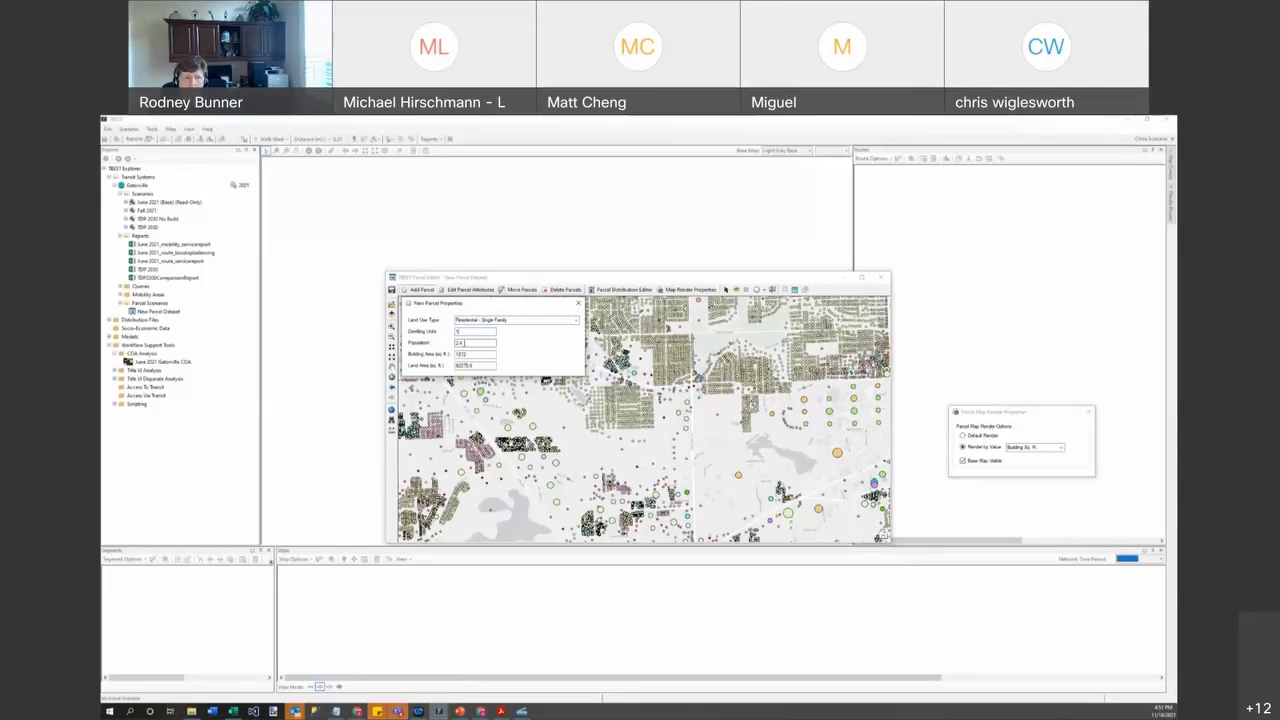
Check the new parcel's population, building area and land area, and place single-family parcels on the open land beside the lake.
{"action": "left_click", "coordinate": [465, 341]}
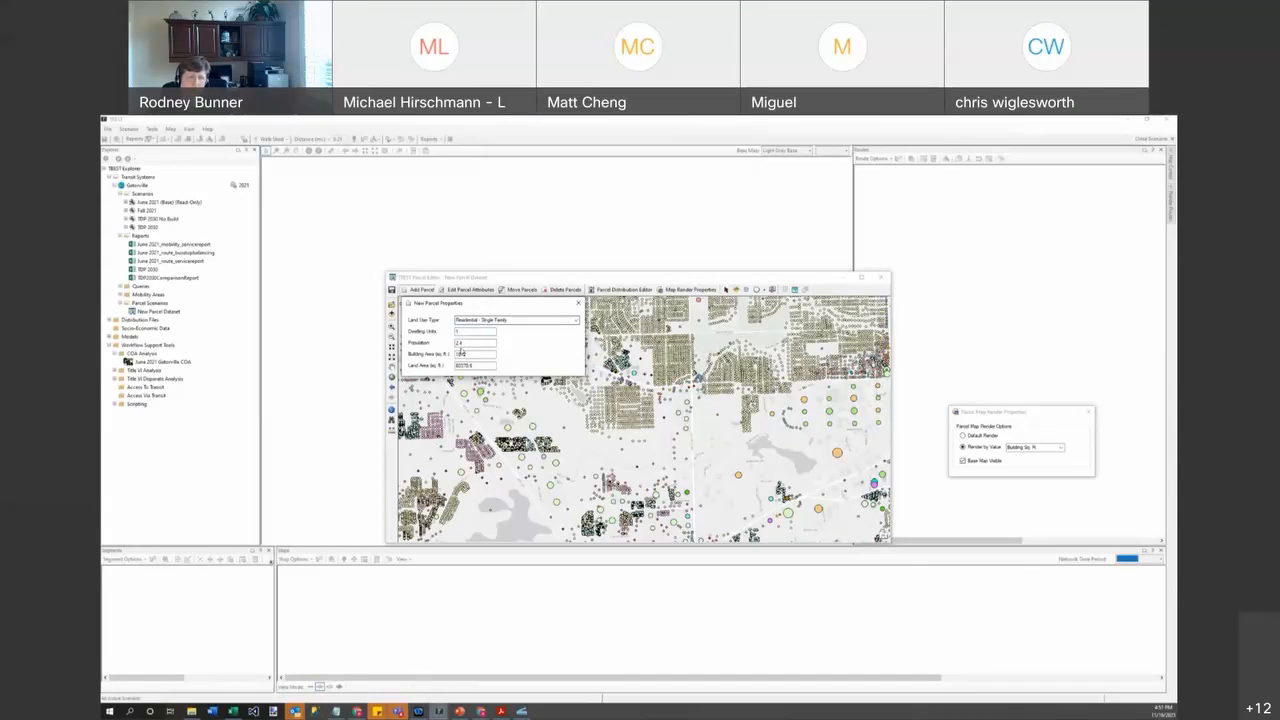
{"action": "left_click", "coordinate": [472, 355]}
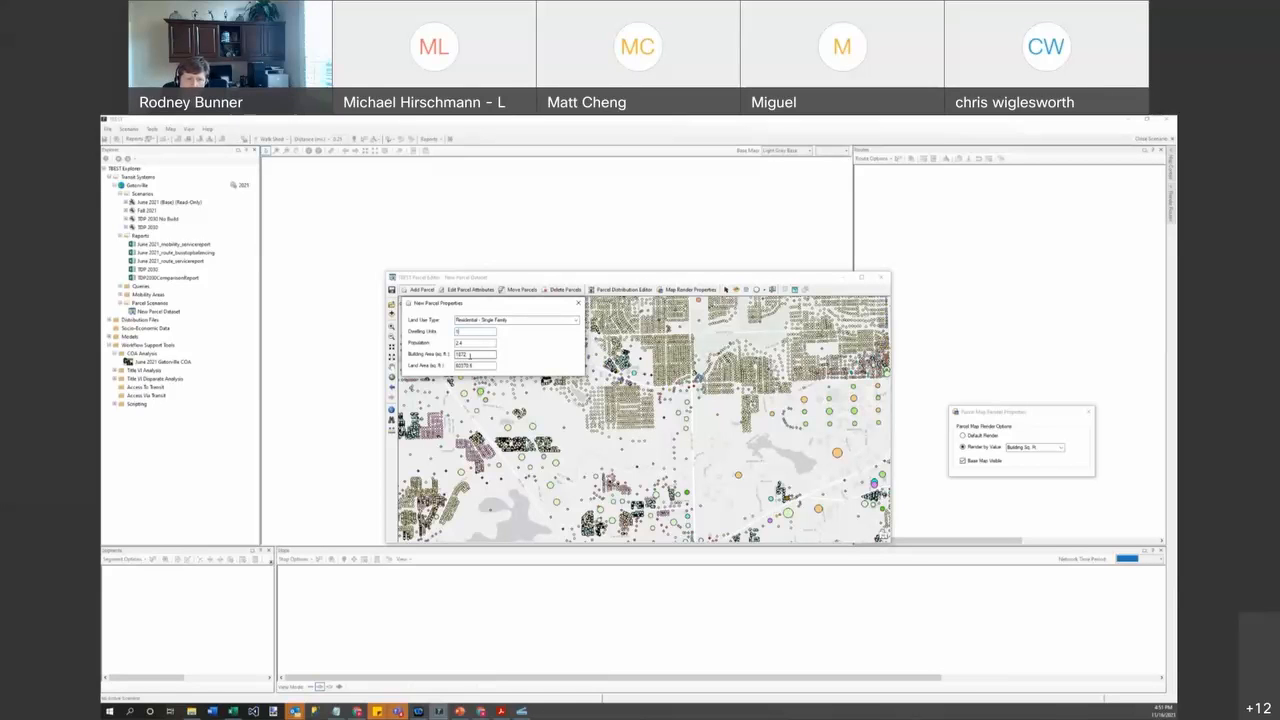
{"action": "left_click", "coordinate": [472, 366]}
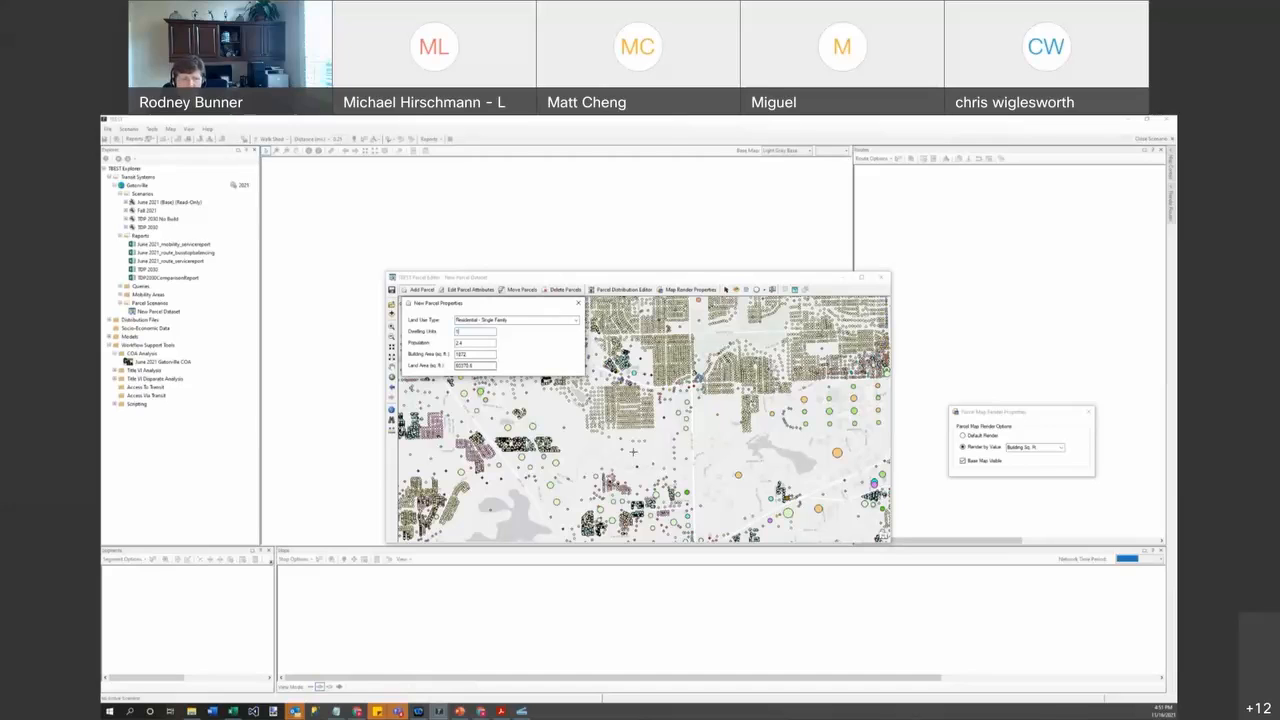
{"action": "left_click", "coordinate": [529, 490]}
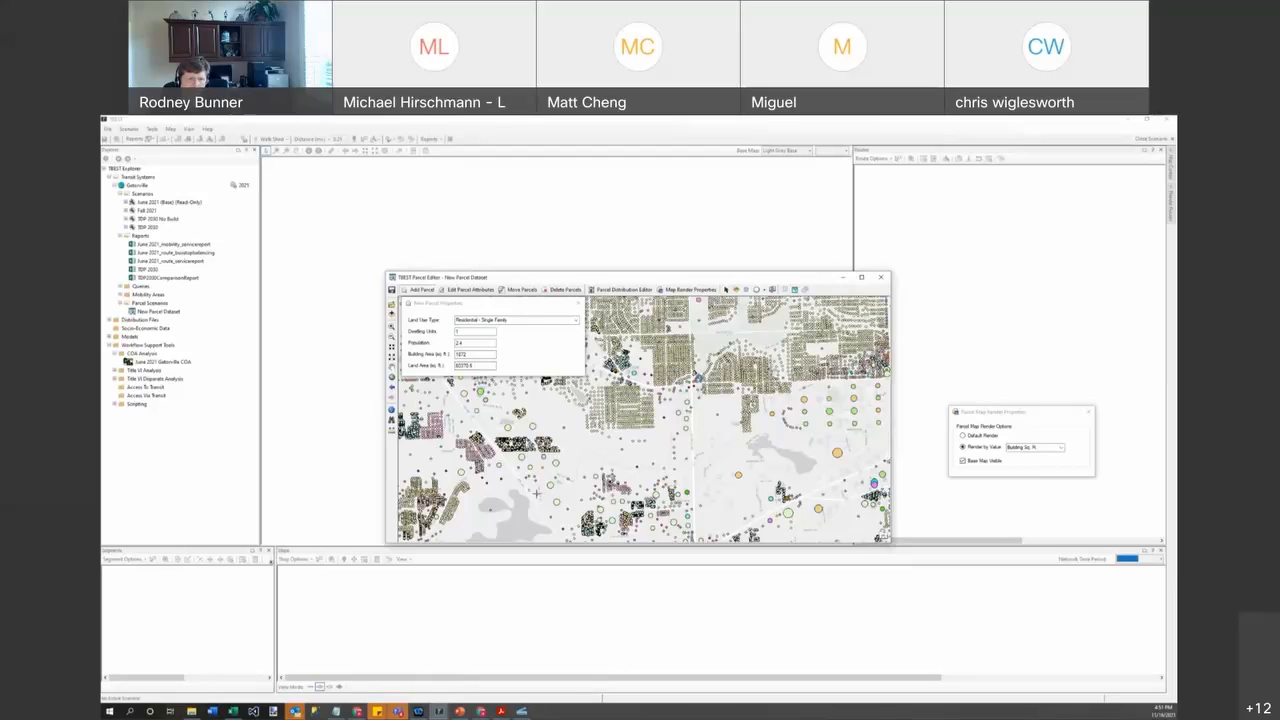
{"action": "left_click", "coordinate": [563, 498]}
{"action": "left_click", "coordinate": [540, 497]}
{"action": "left_click", "coordinate": [546, 503]}
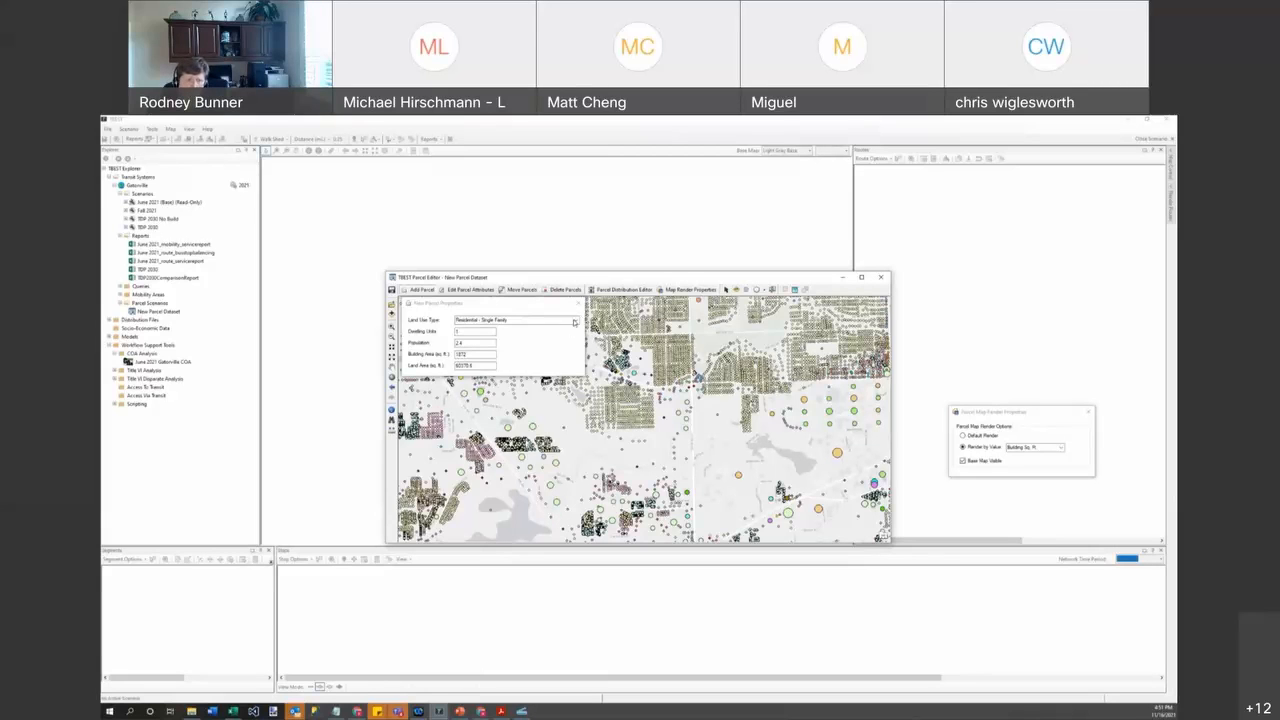
Change the new parcel's land use type to Commercial - Restaurants.
{"action": "left_click", "coordinate": [575, 321]}
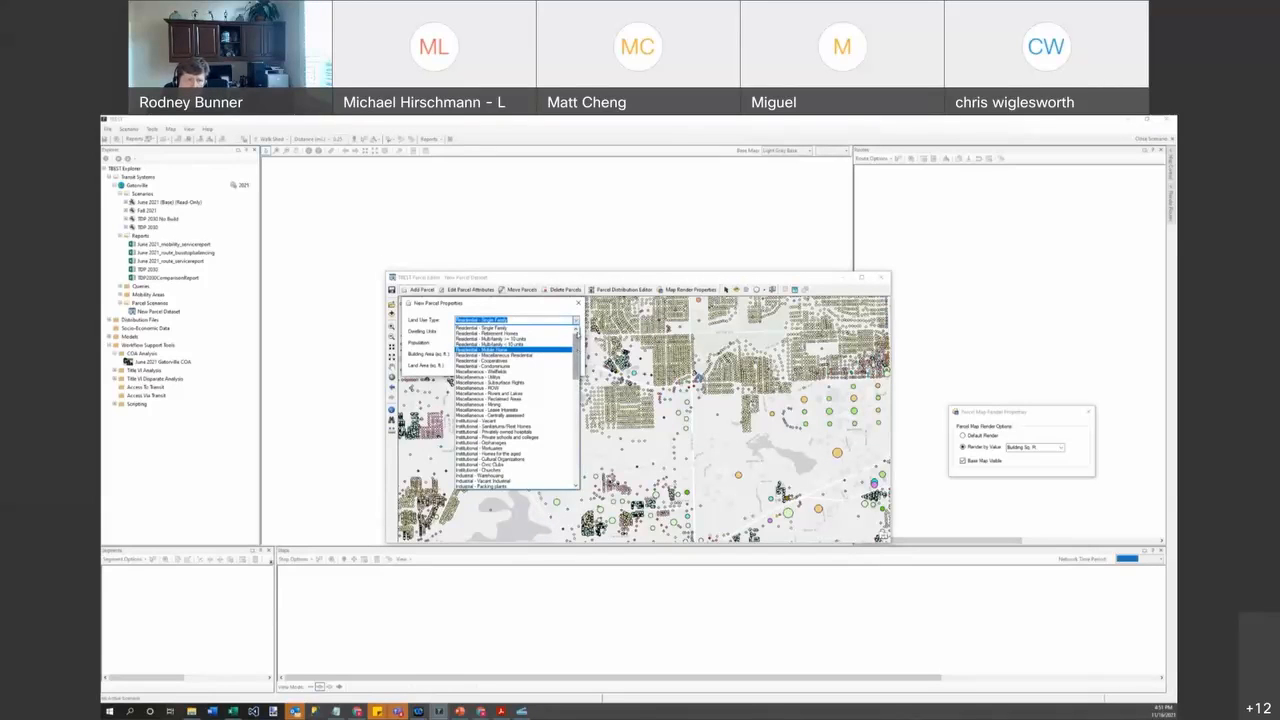
{"action": "scroll", "coordinate": [564, 407], "scroll_direction": "down", "scroll_amount": 10}
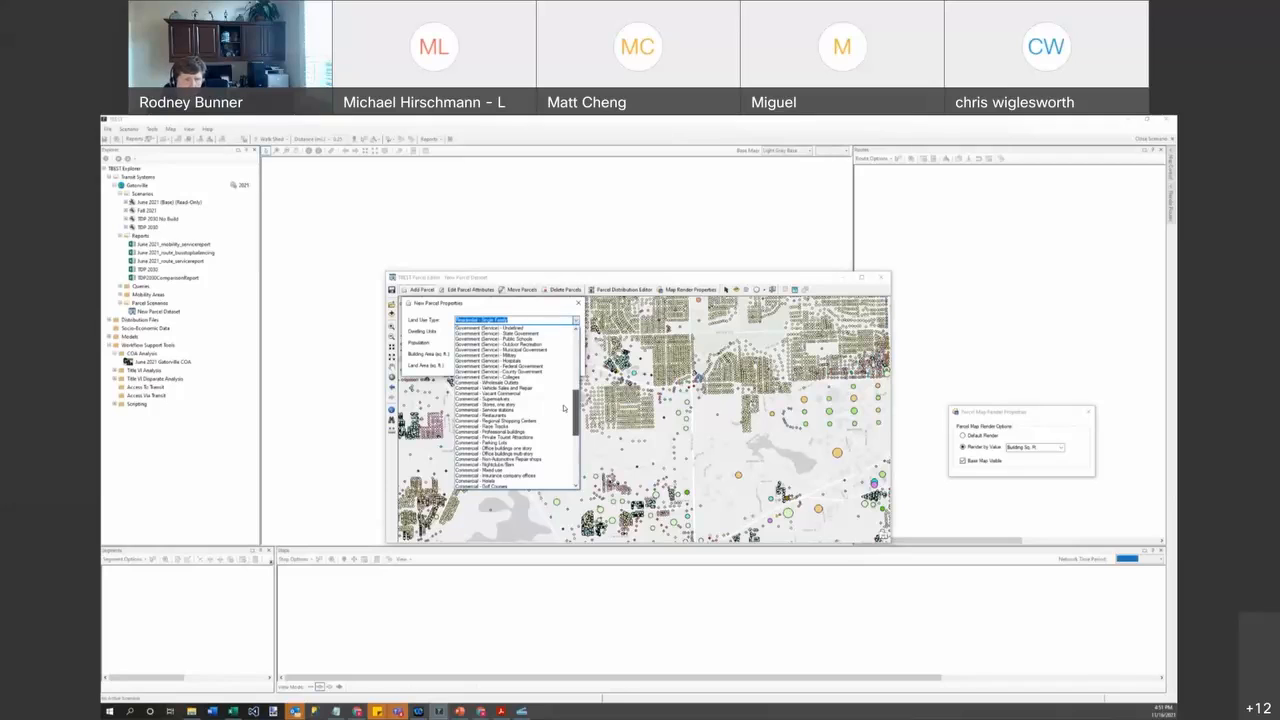
{"action": "left_click", "coordinate": [563, 415]}
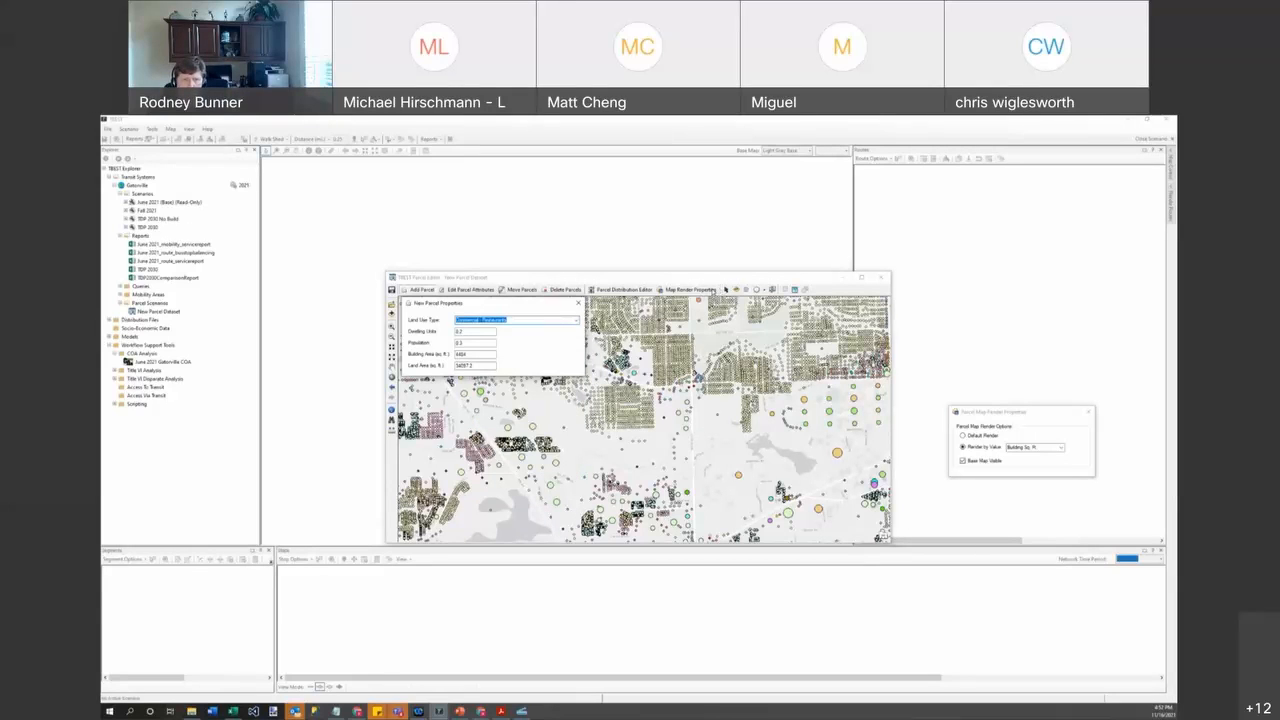
Return the parcel map to default rendering and close the new parcel's properties.
{"action": "left_click", "coordinate": [710, 291]}
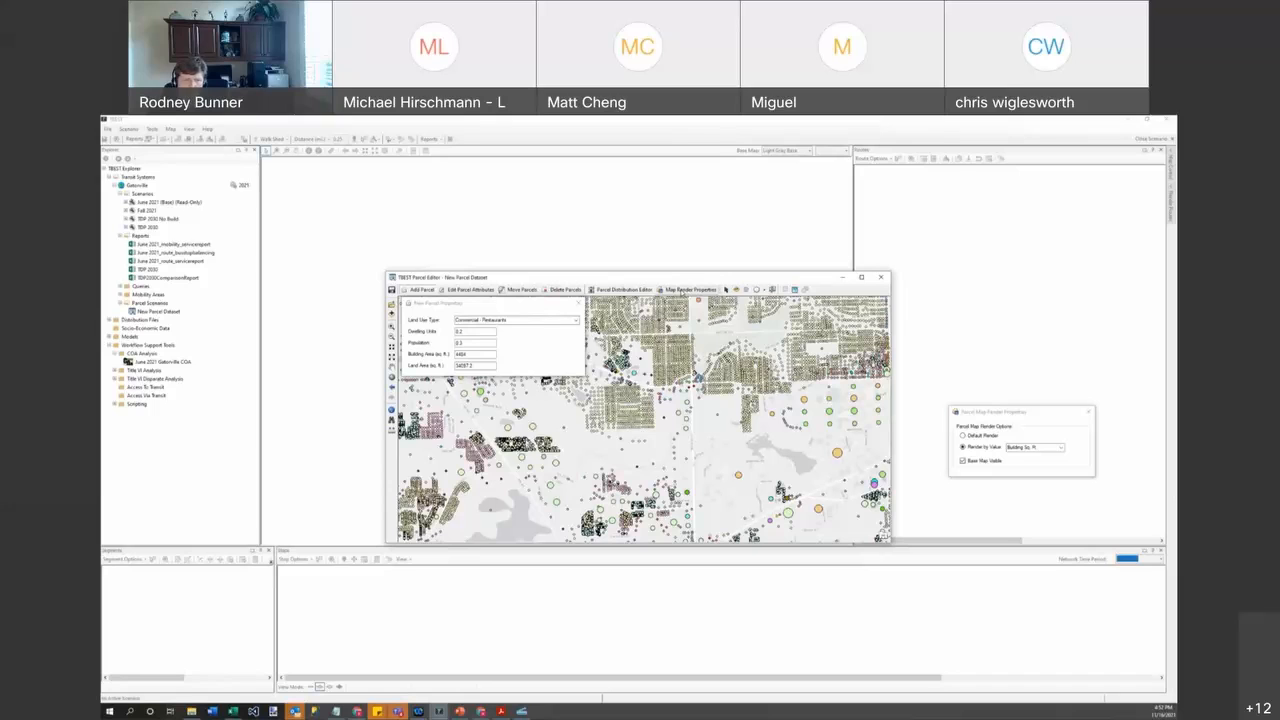
{"action": "left_click", "coordinate": [962, 436]}
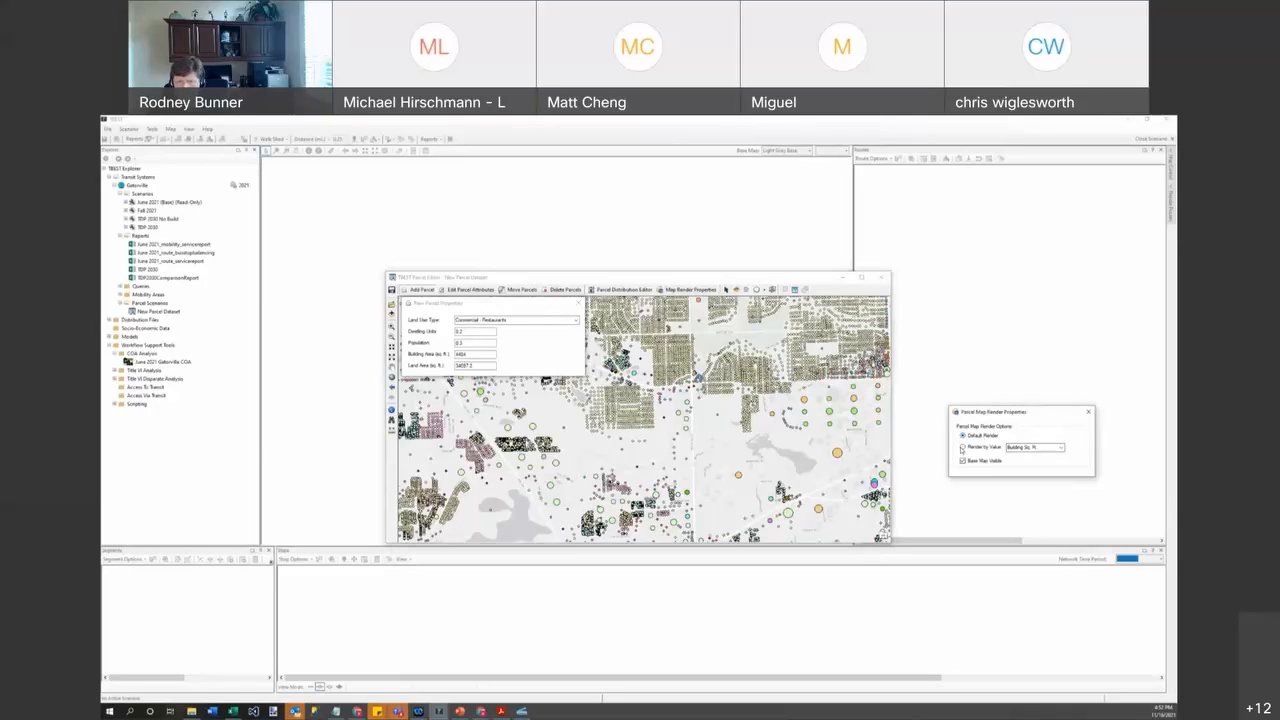
{"action": "left_click", "coordinate": [556, 512]}
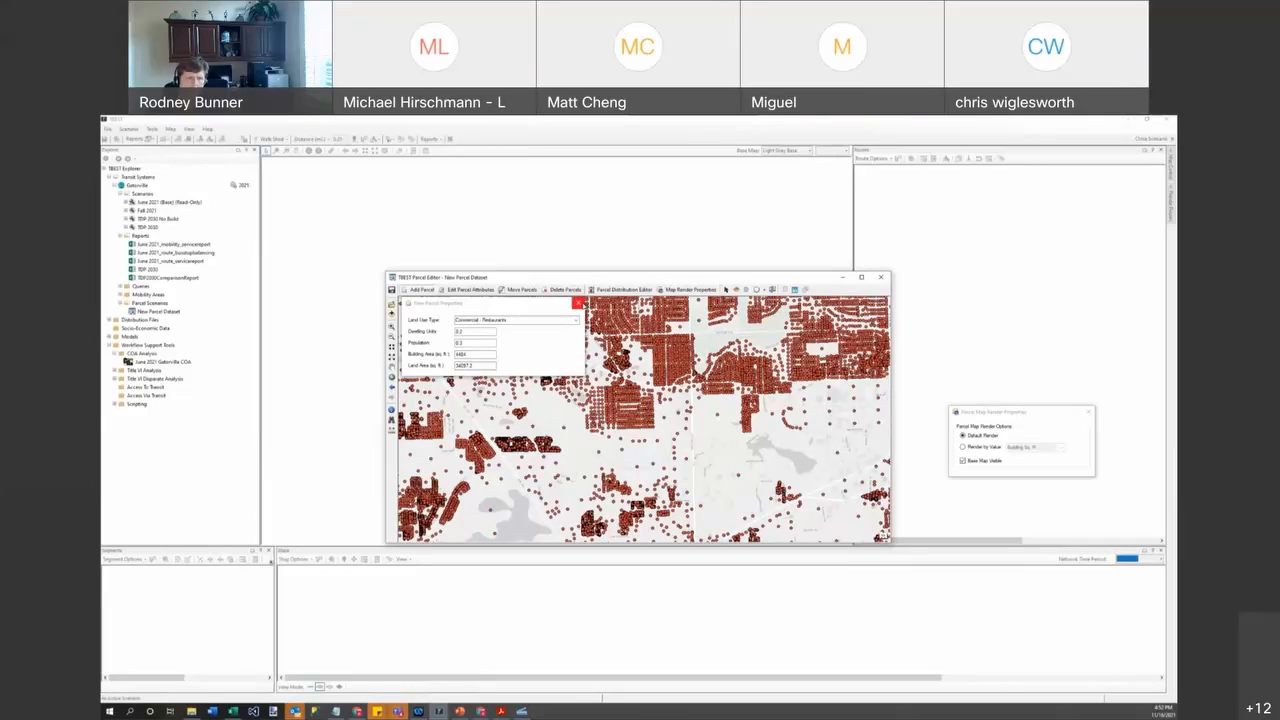
{"action": "left_click", "coordinate": [578, 303]}
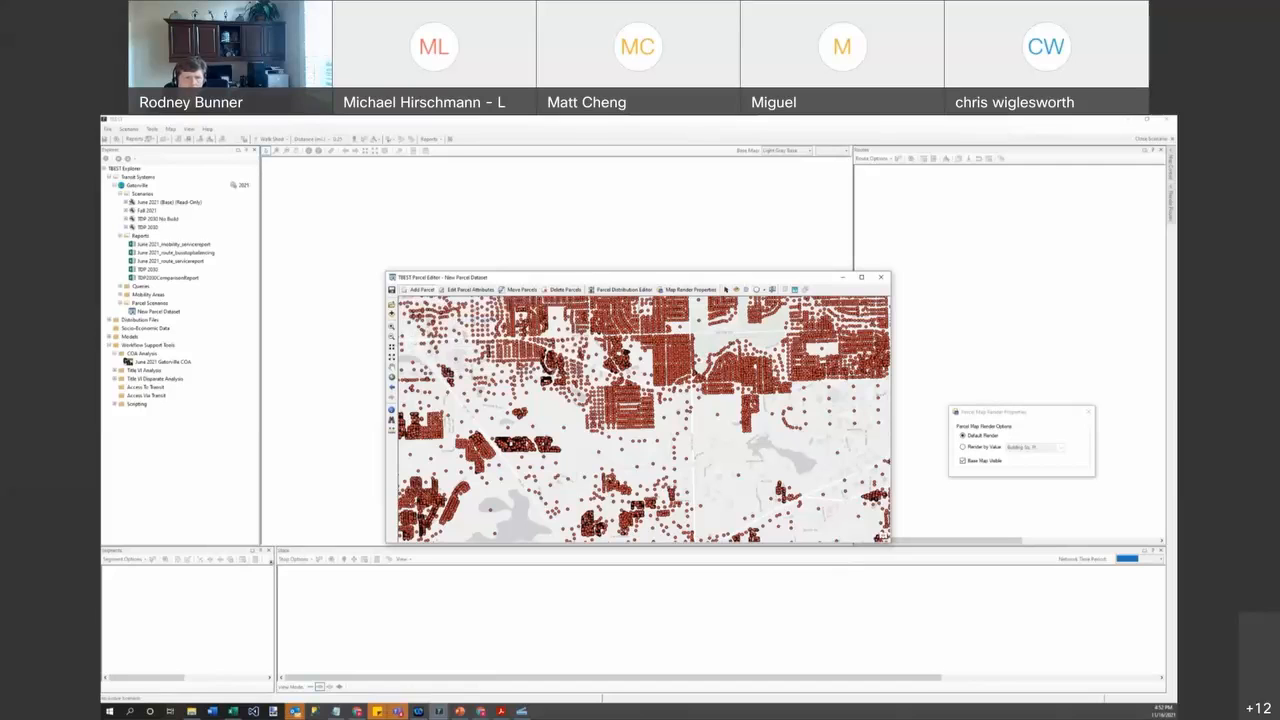
In the Parcel Distribution Editor, load the Land Use Within an Area summary for a rectangle drawn around the central parcels and nearby open land.
{"action": "left_click", "coordinate": [625, 289]}
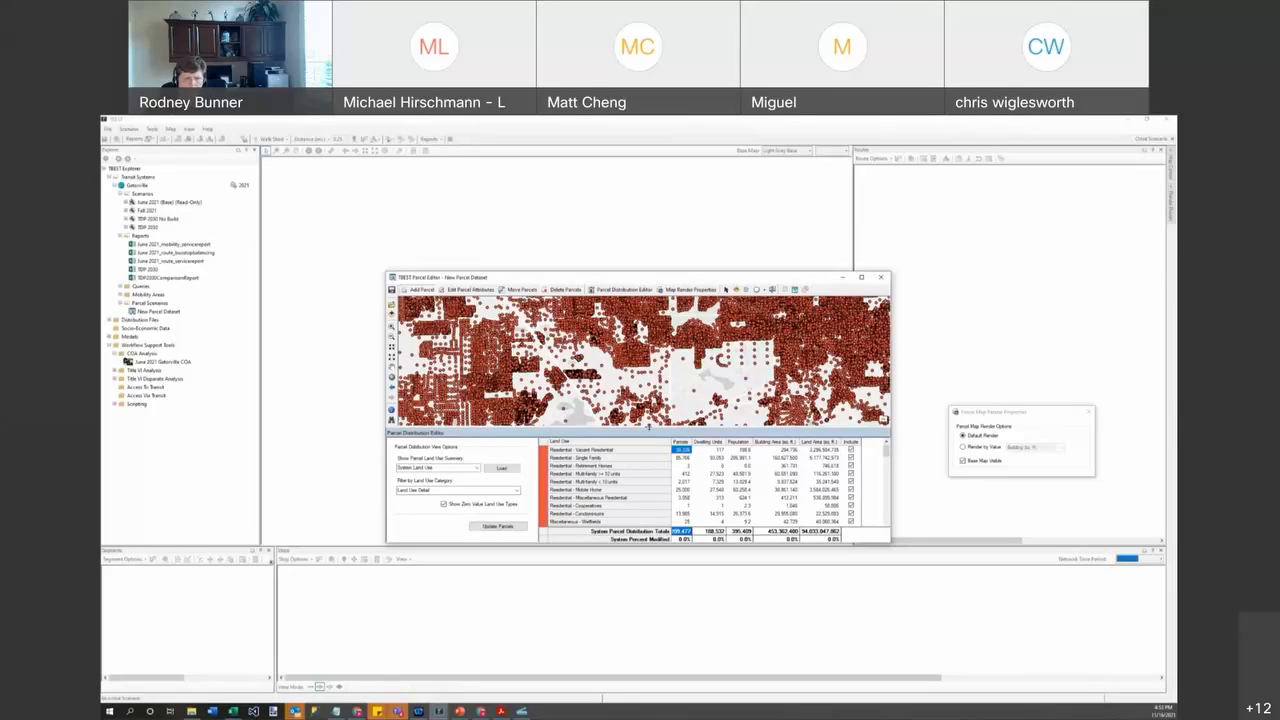
{"action": "left_click_drag", "start_coordinate": [650, 429], "coordinate": [652, 440]}
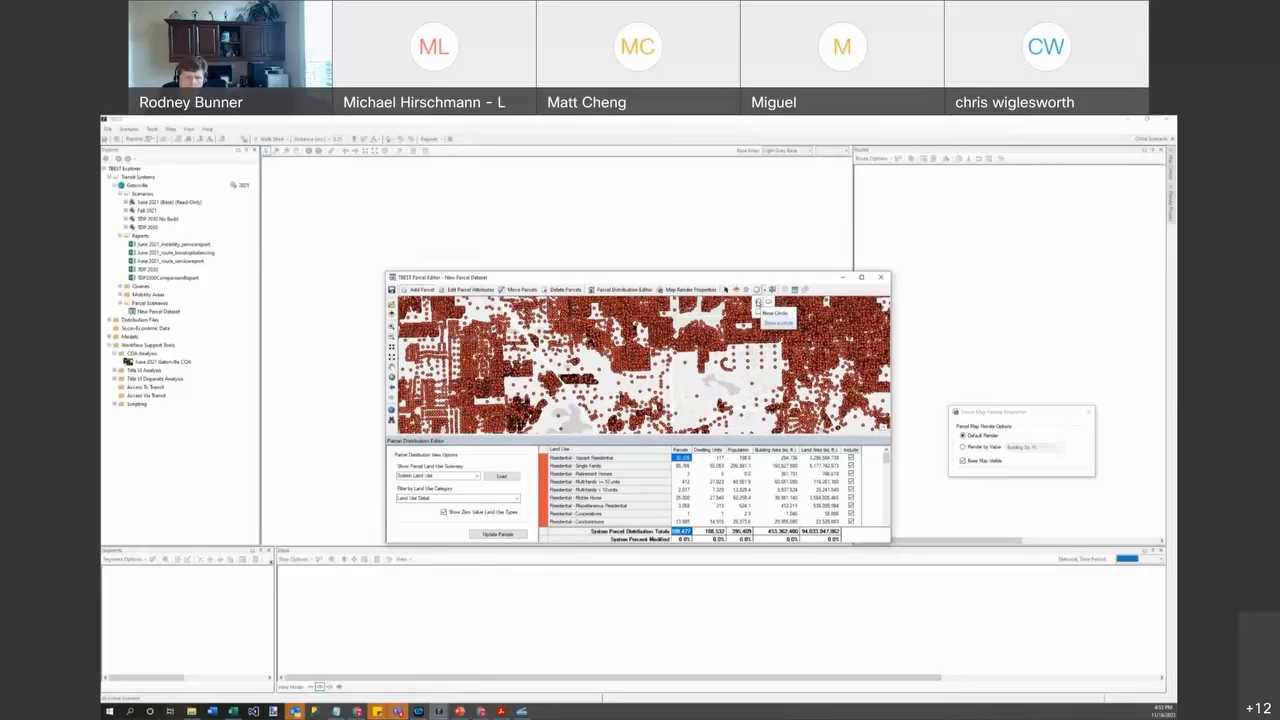
{"action": "left_click", "coordinate": [760, 311]}
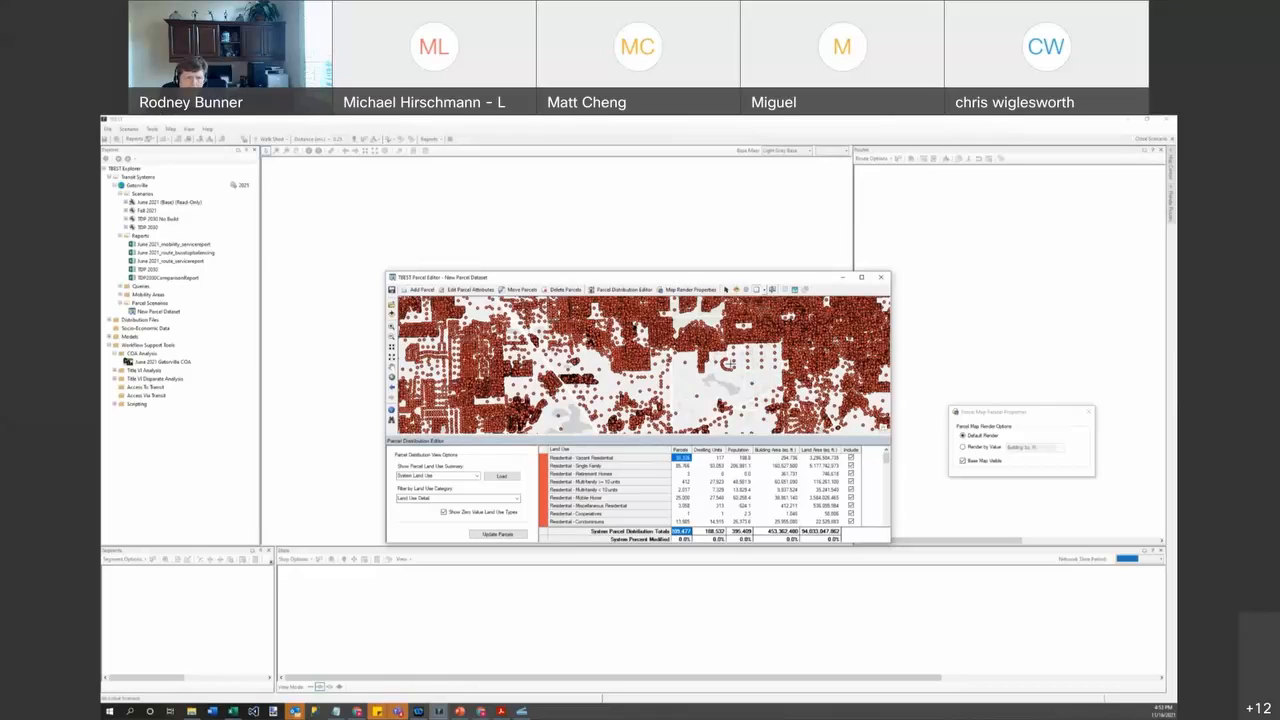
{"action": "left_click_drag", "start_coordinate": [718, 409], "coordinate": [548, 321]}
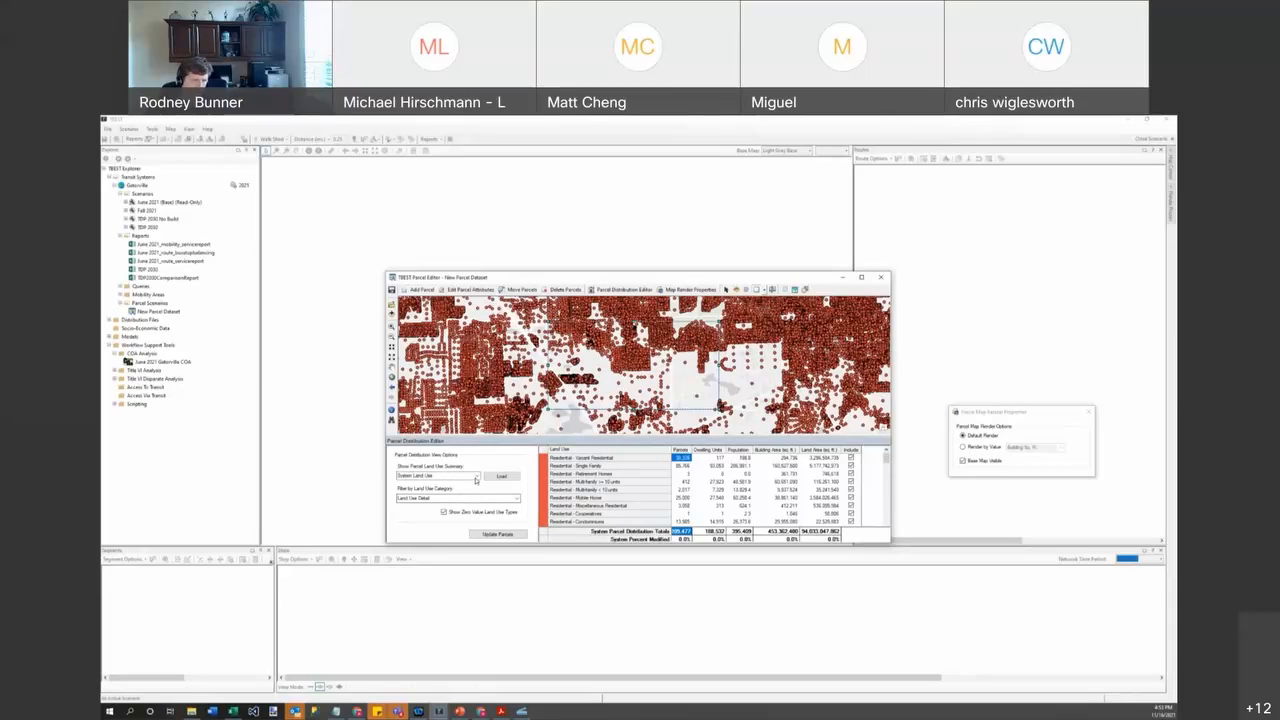
{"action": "left_click", "coordinate": [476, 477]}
{"action": "left_click", "coordinate": [469, 489]}
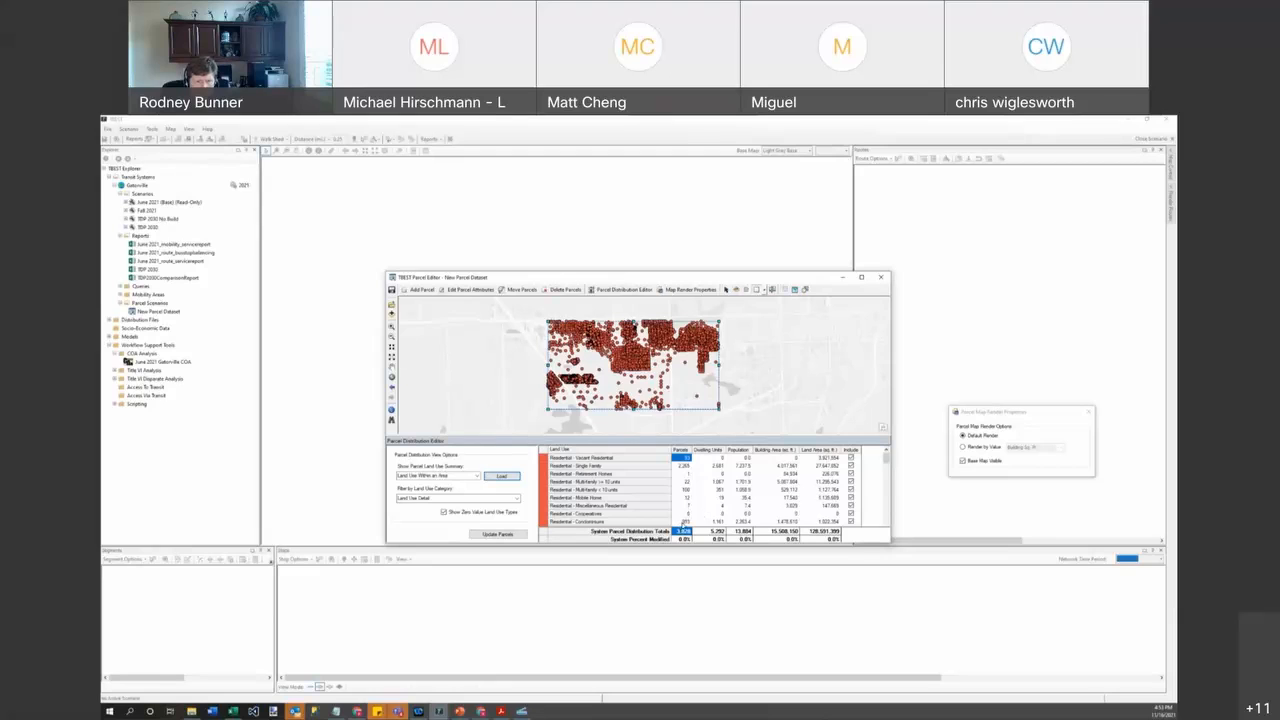
Set the number of Residential - Condominiums parcels within the area to 2,000.
{"action": "left_click", "coordinate": [684, 521]}
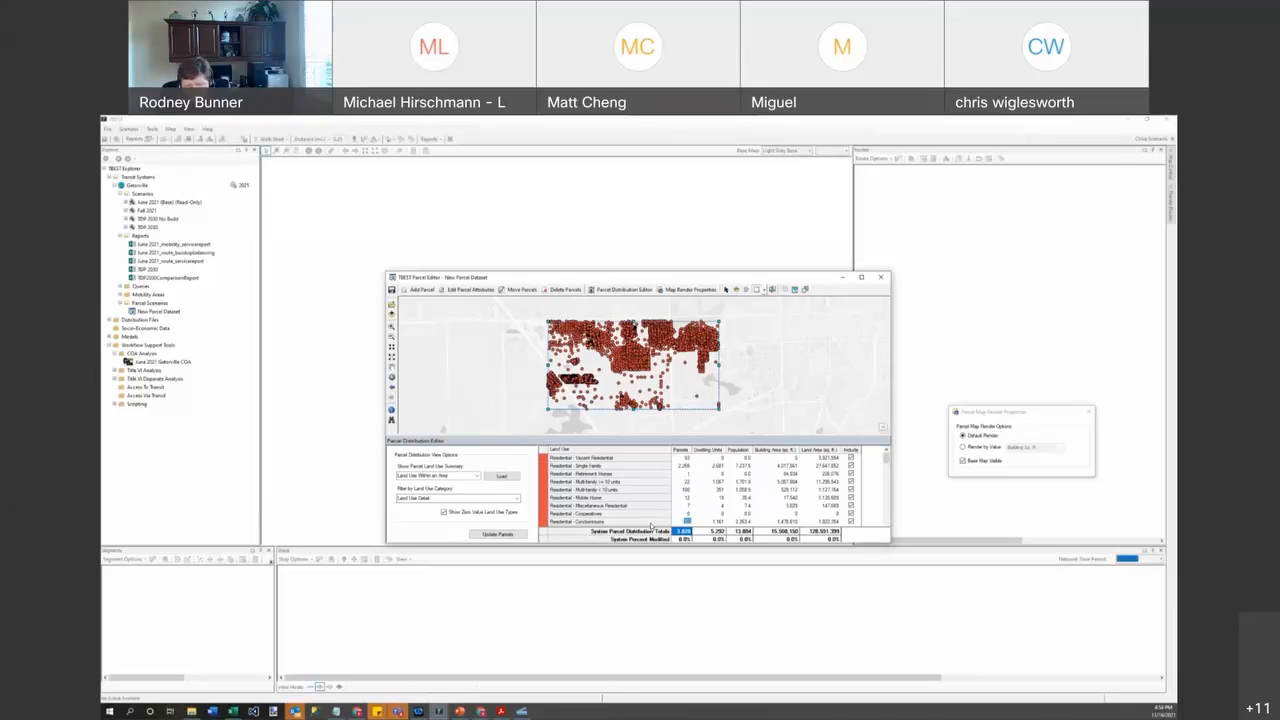
{"action": "type", "text": "2,000"}
{"action": "left_click", "coordinate": [707, 514]}
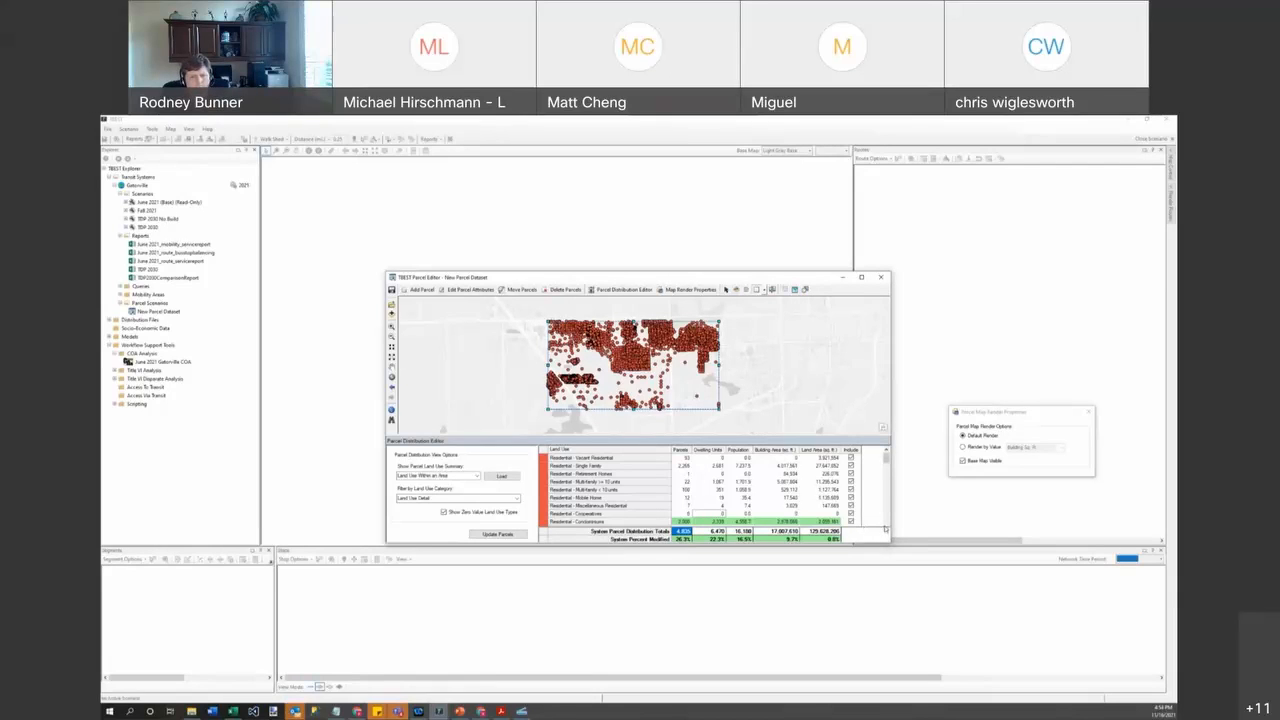
Set the number of Residential - Multi-family >= 10 units parcels within the area to 44.
{"action": "left_click_drag", "start_coordinate": [885, 455], "coordinate": [885, 461]}
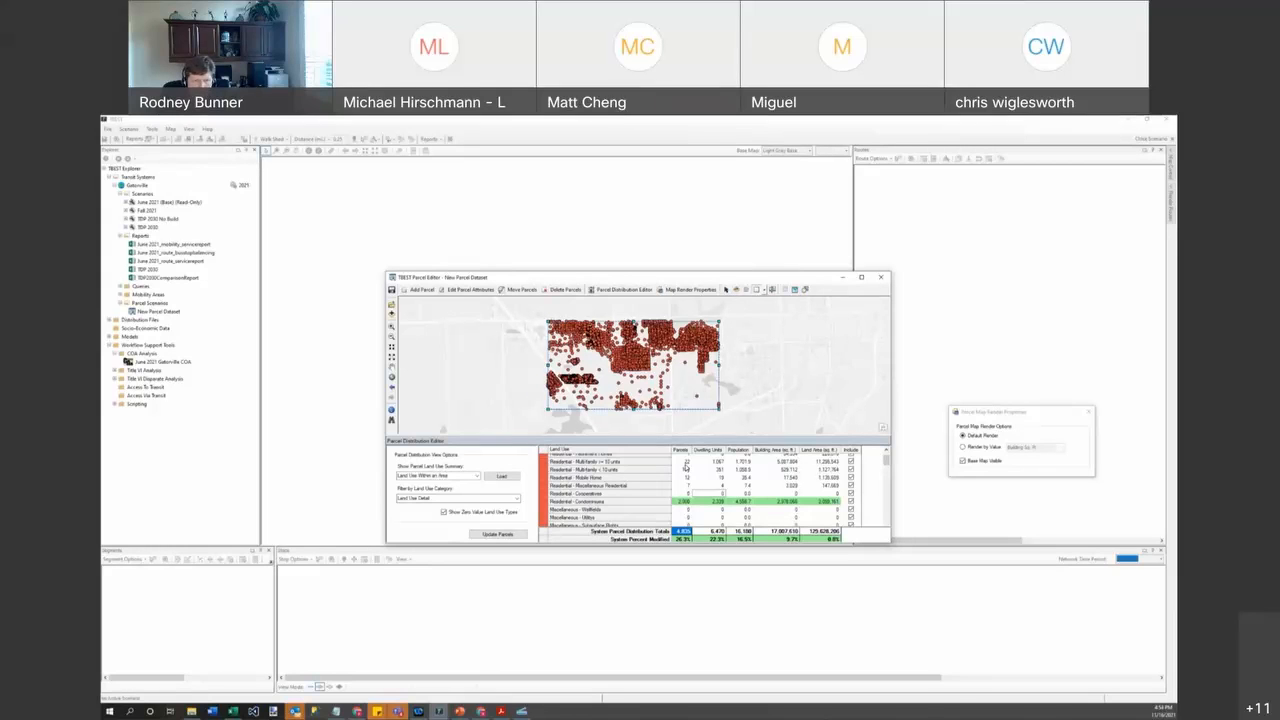
{"action": "left_click", "coordinate": [684, 463]}
{"action": "left_click", "coordinate": [681, 463]}
{"action": "key", "text": "Escape"}
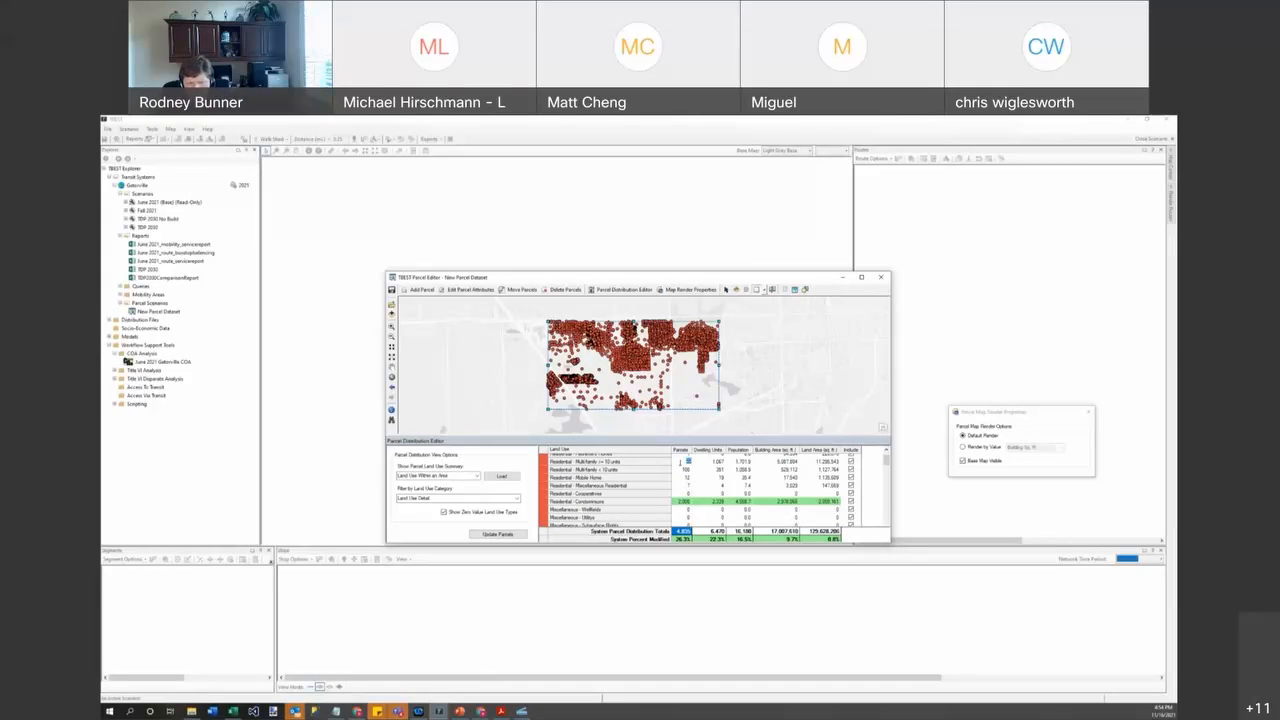
{"action": "left_click", "coordinate": [694, 473]}
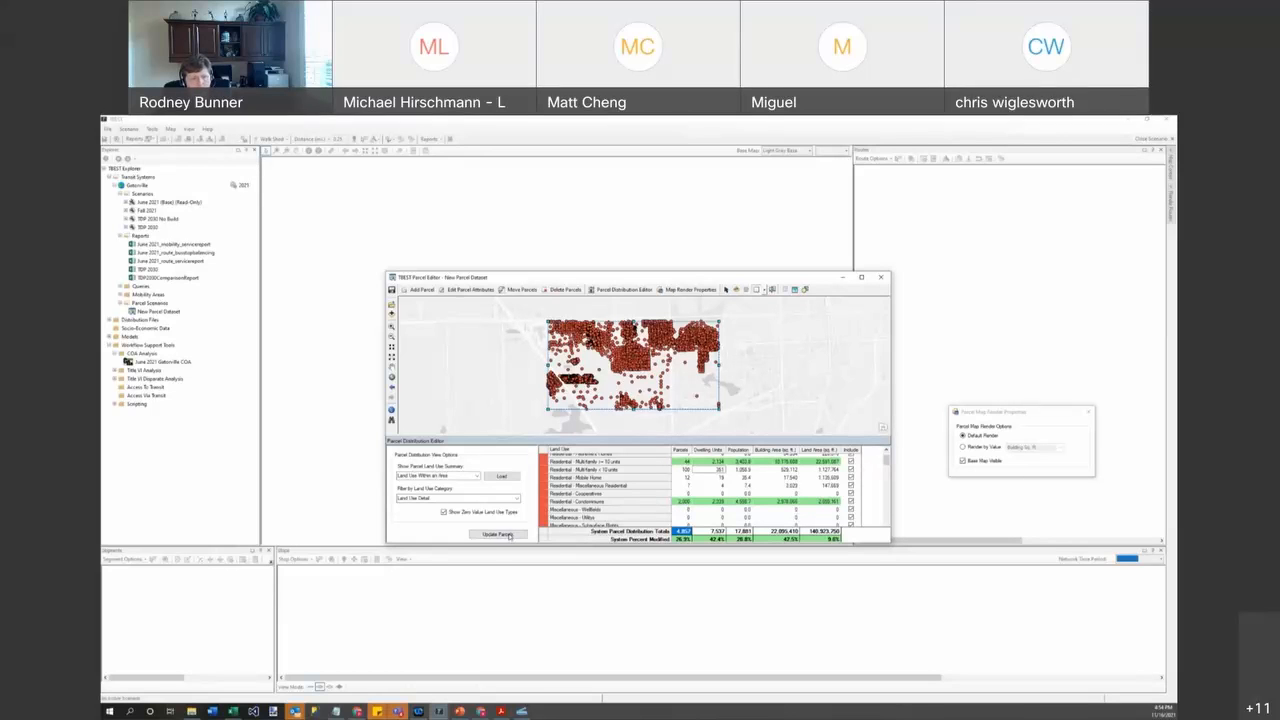
Update the parcels with the modified distribution, then save the edits to the parcel layer and close the parcel editor.
{"action": "left_click", "coordinate": [509, 536]}
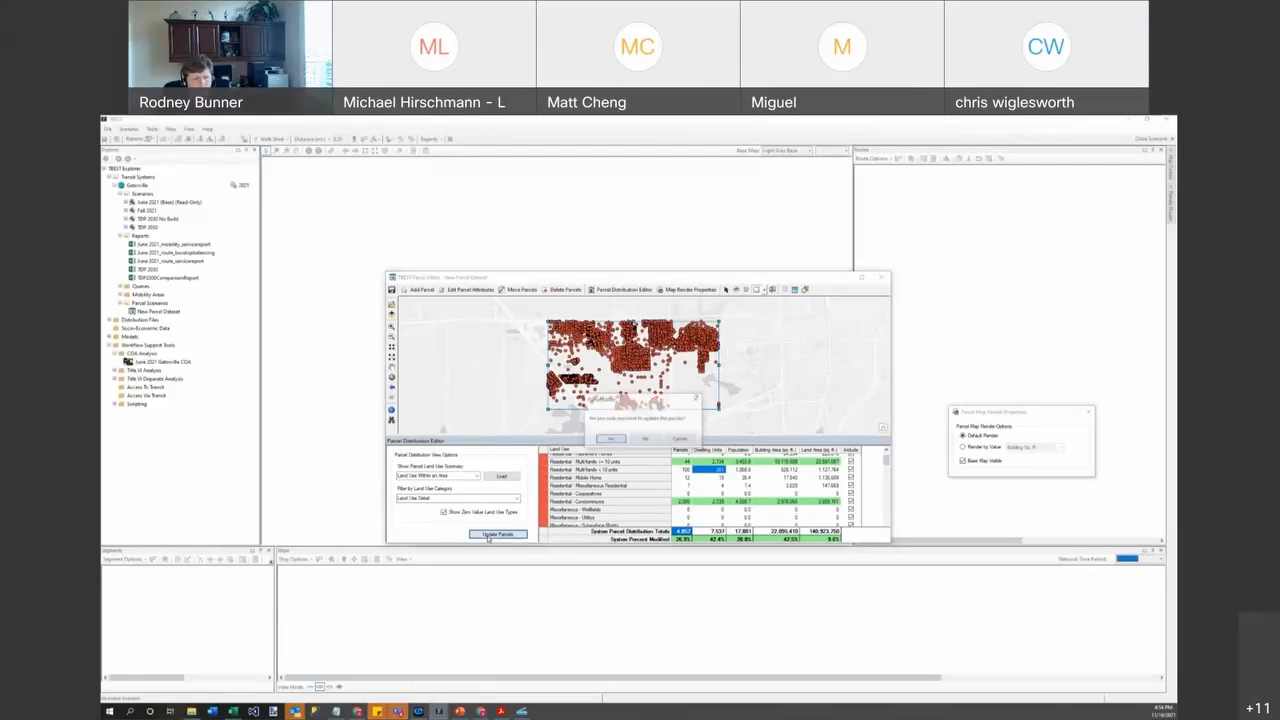
{"action": "left_click", "coordinate": [612, 440]}
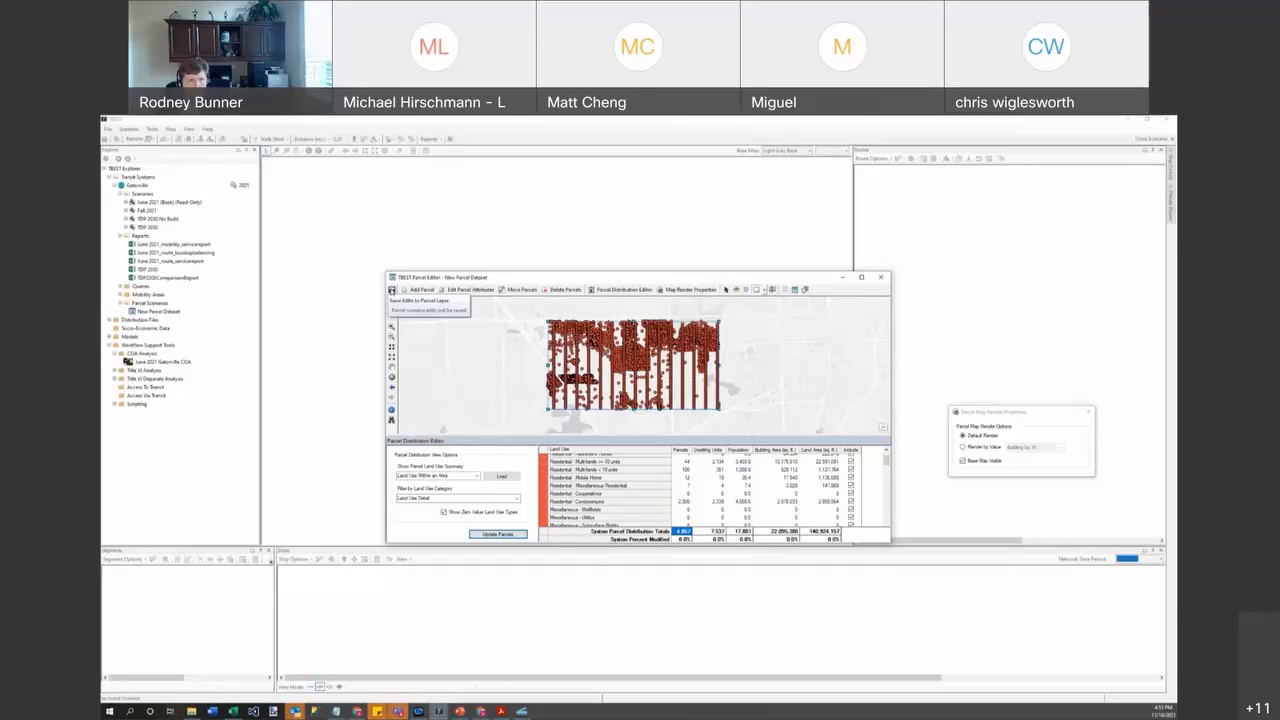
{"action": "left_click", "coordinate": [391, 290]}
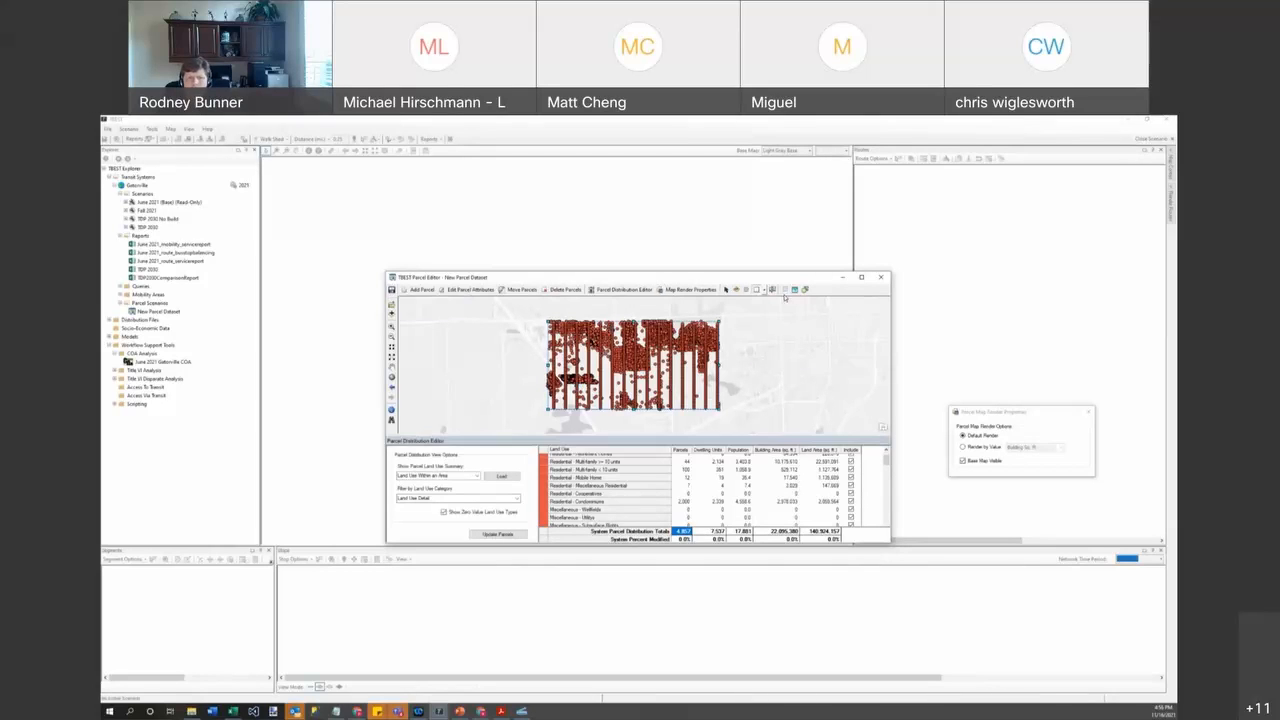
{"action": "left_click", "coordinate": [878, 281]}
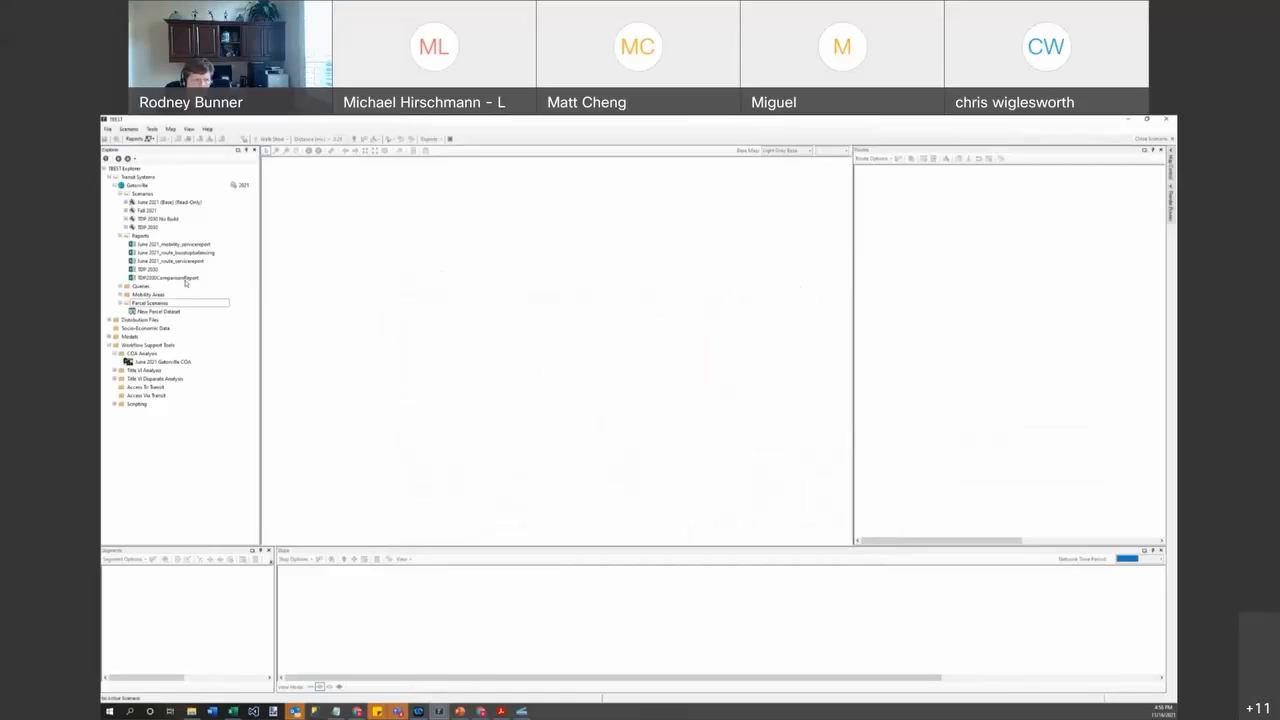
Set the parcel land use data source of the TDP 2030 scenario to the parcel scenario New Parcel Dataset.
{"action": "left_click", "coordinate": [146, 312]}
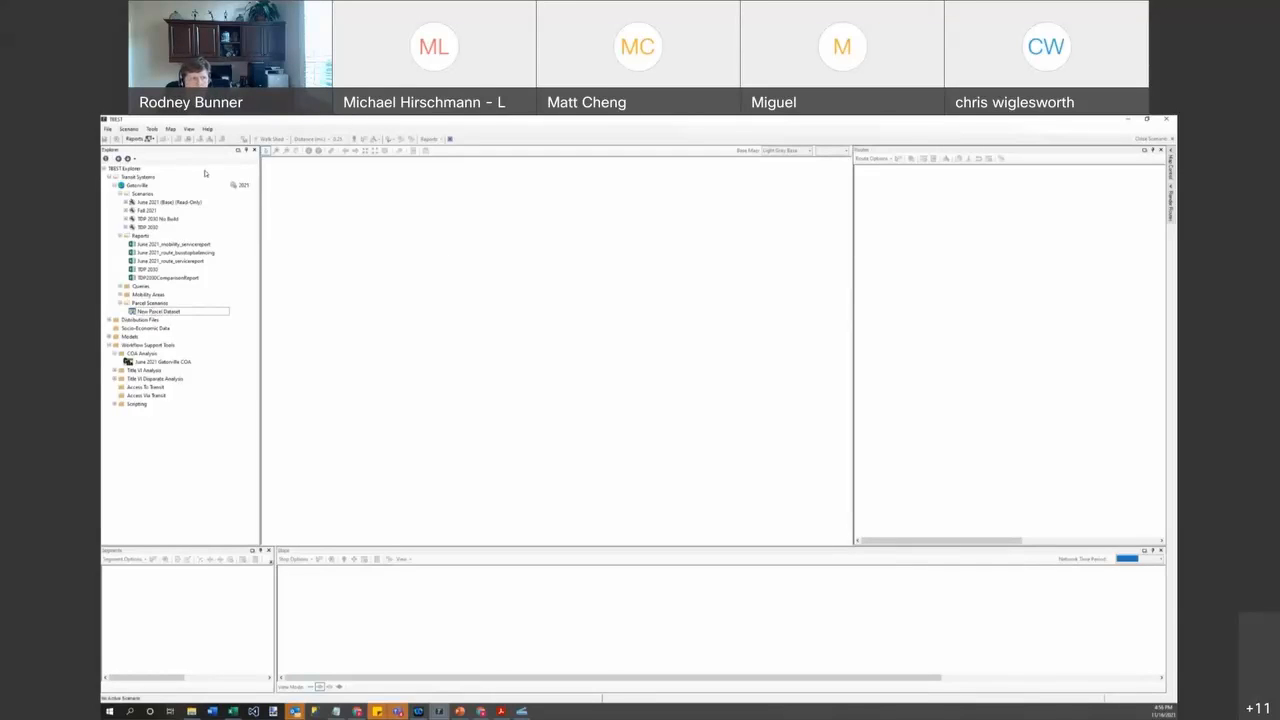
{"action": "left_click", "coordinate": [152, 228]}
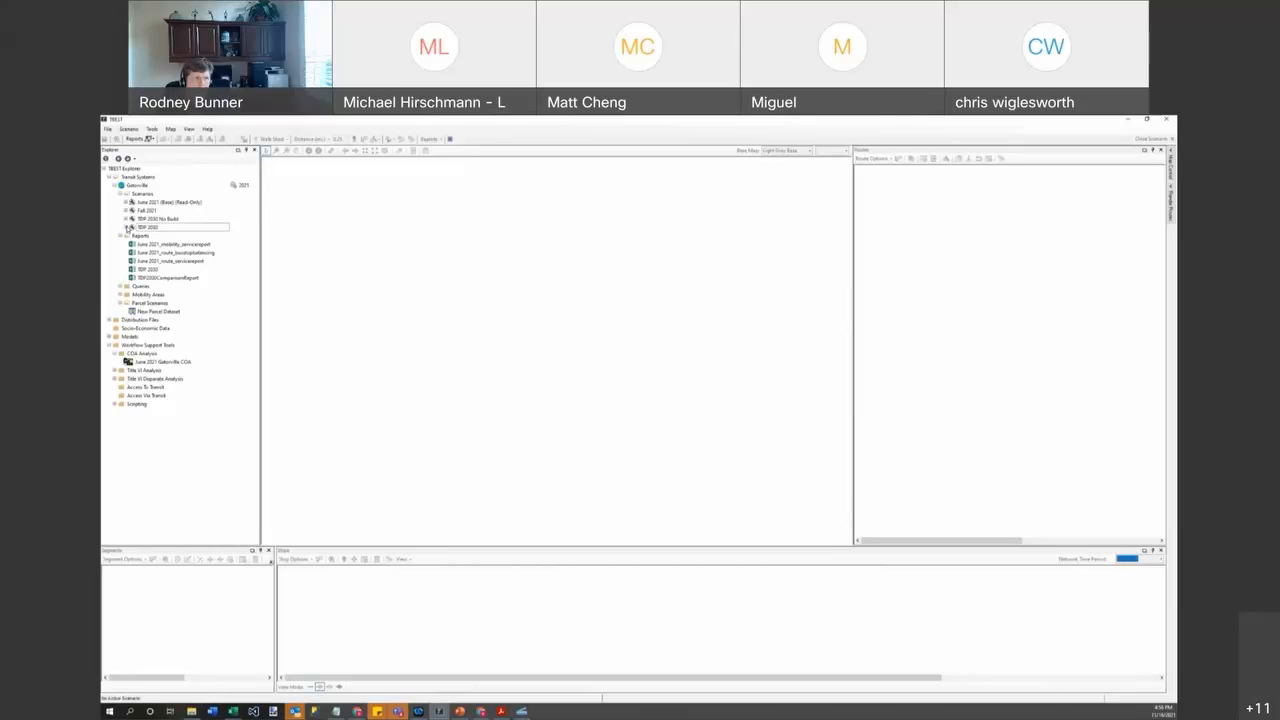
{"action": "right_click", "coordinate": [147, 228]}
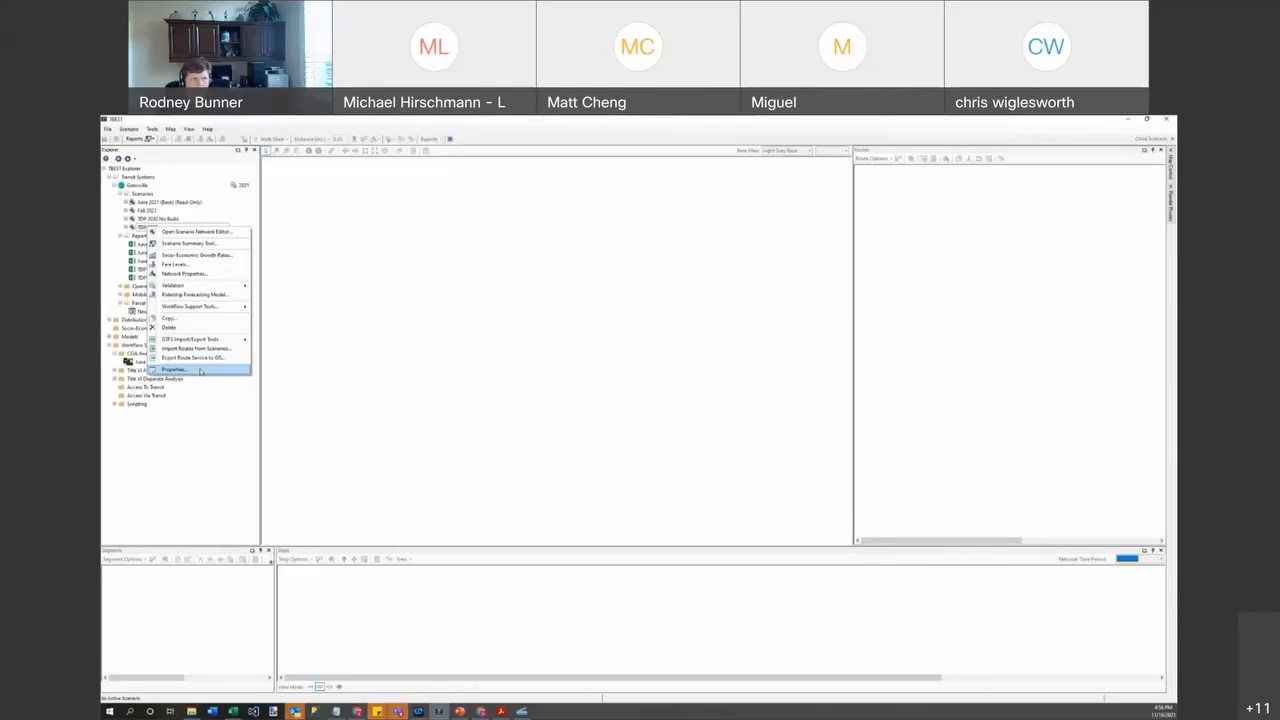
{"action": "left_click", "coordinate": [212, 370]}
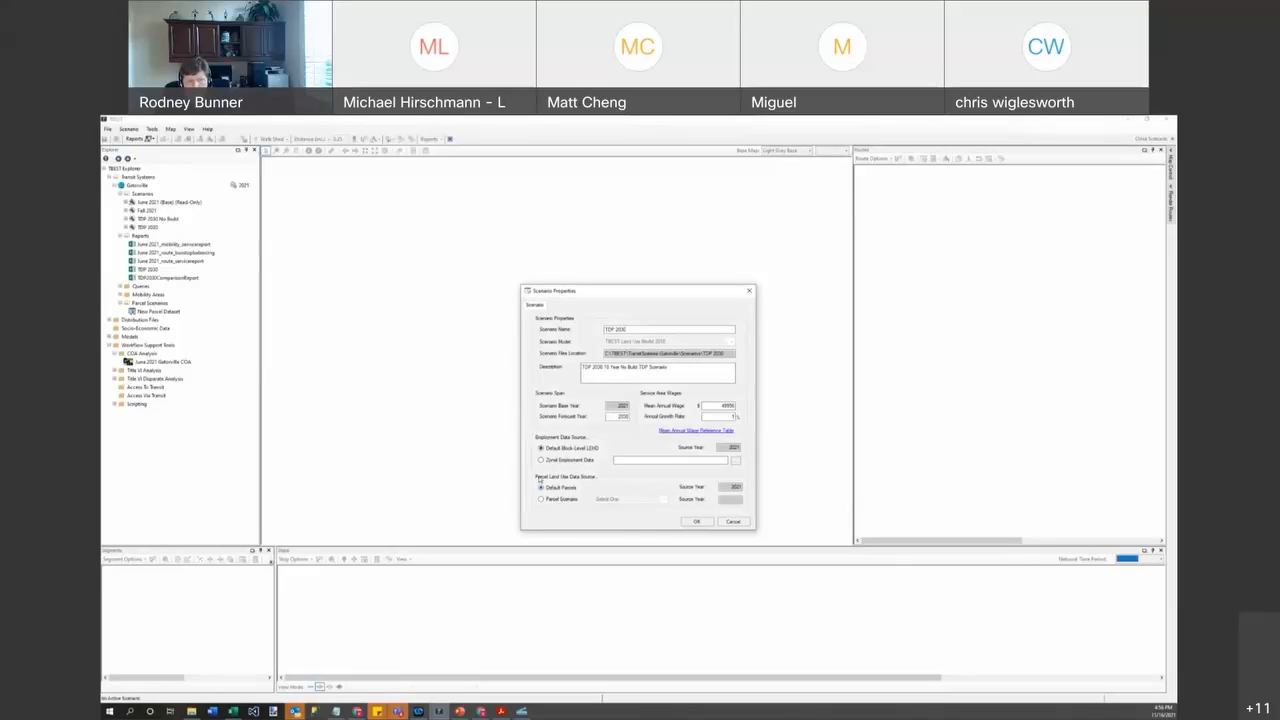
{"action": "left_click", "coordinate": [562, 499]}
{"action": "left_click", "coordinate": [647, 499]}
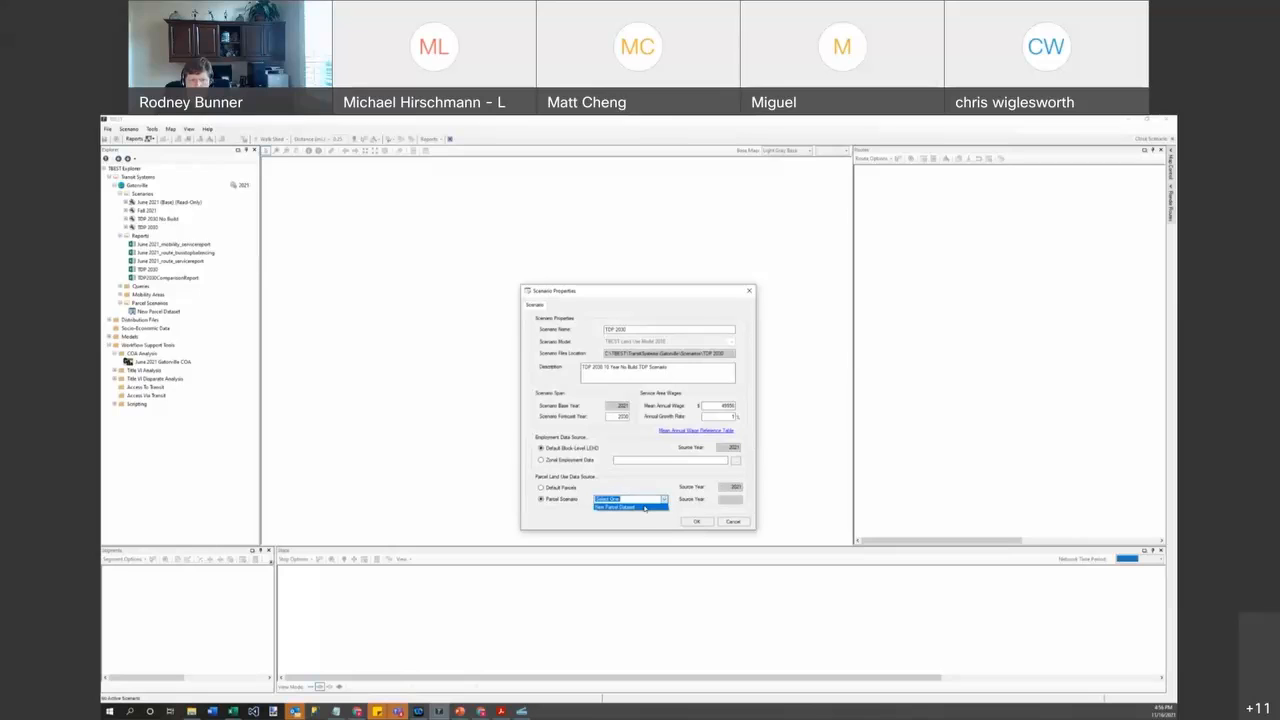
{"action": "left_click", "coordinate": [640, 509]}
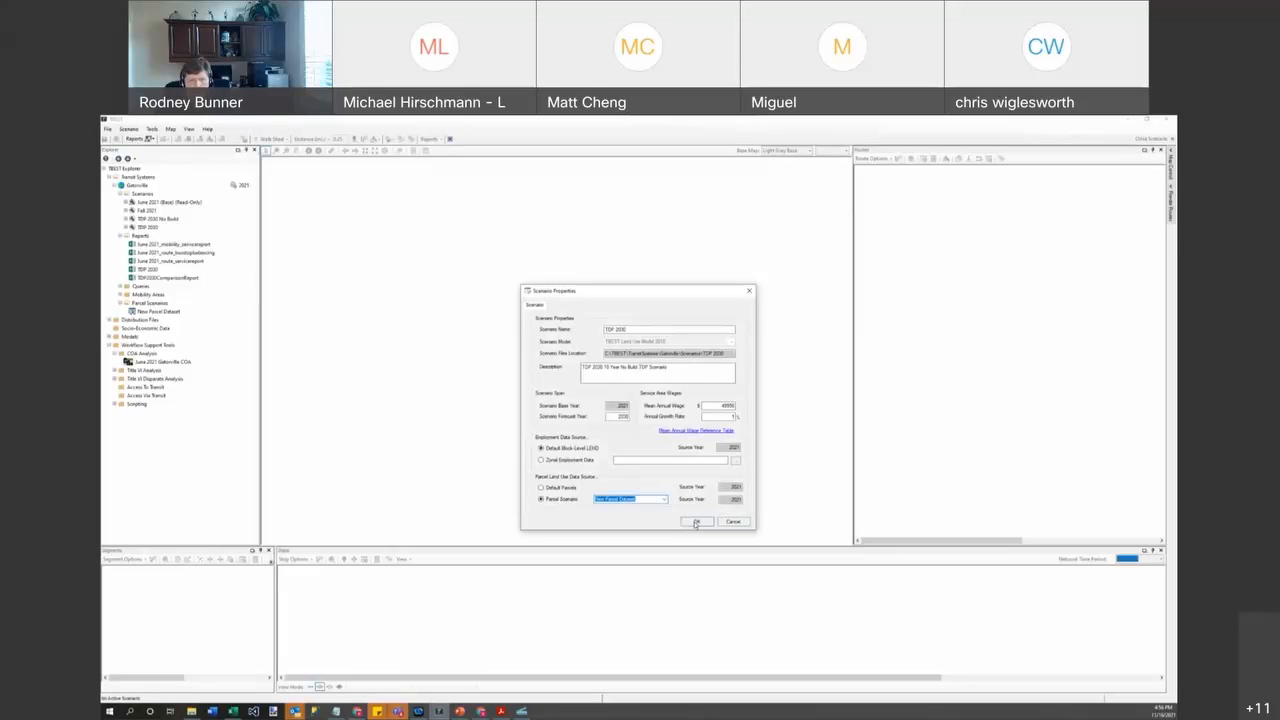
{"action": "left_click", "coordinate": [696, 523]}
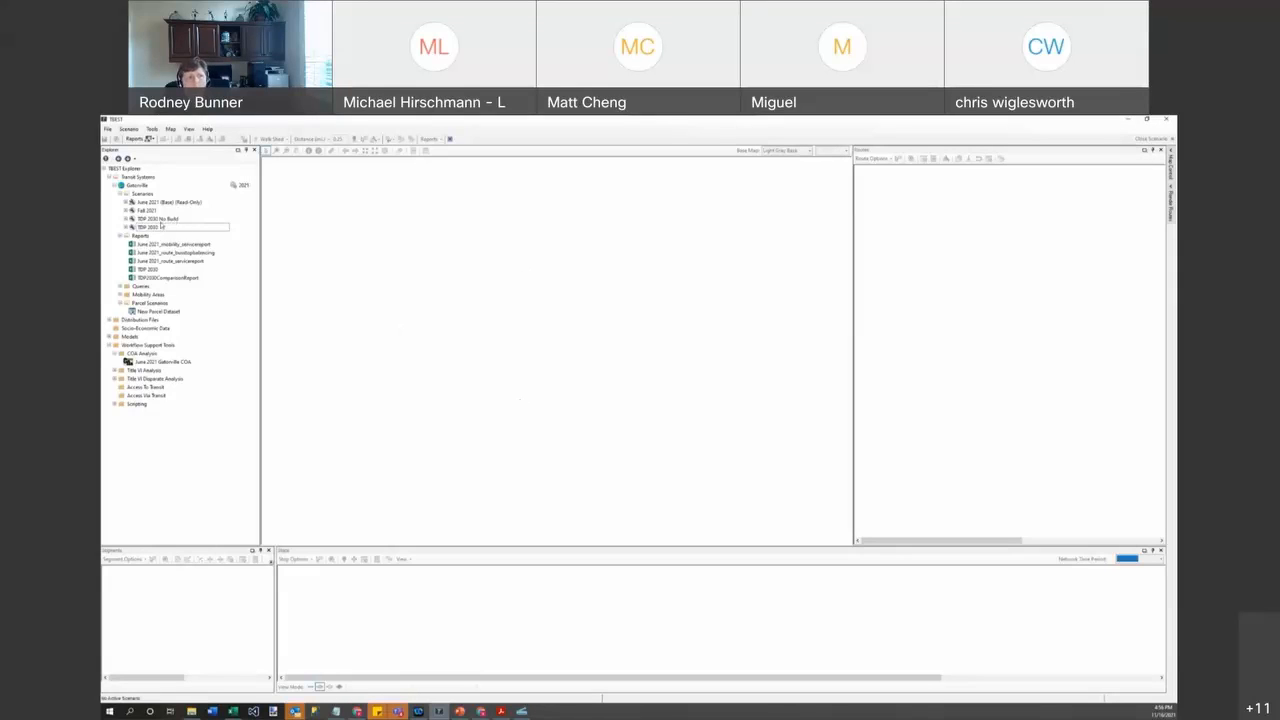